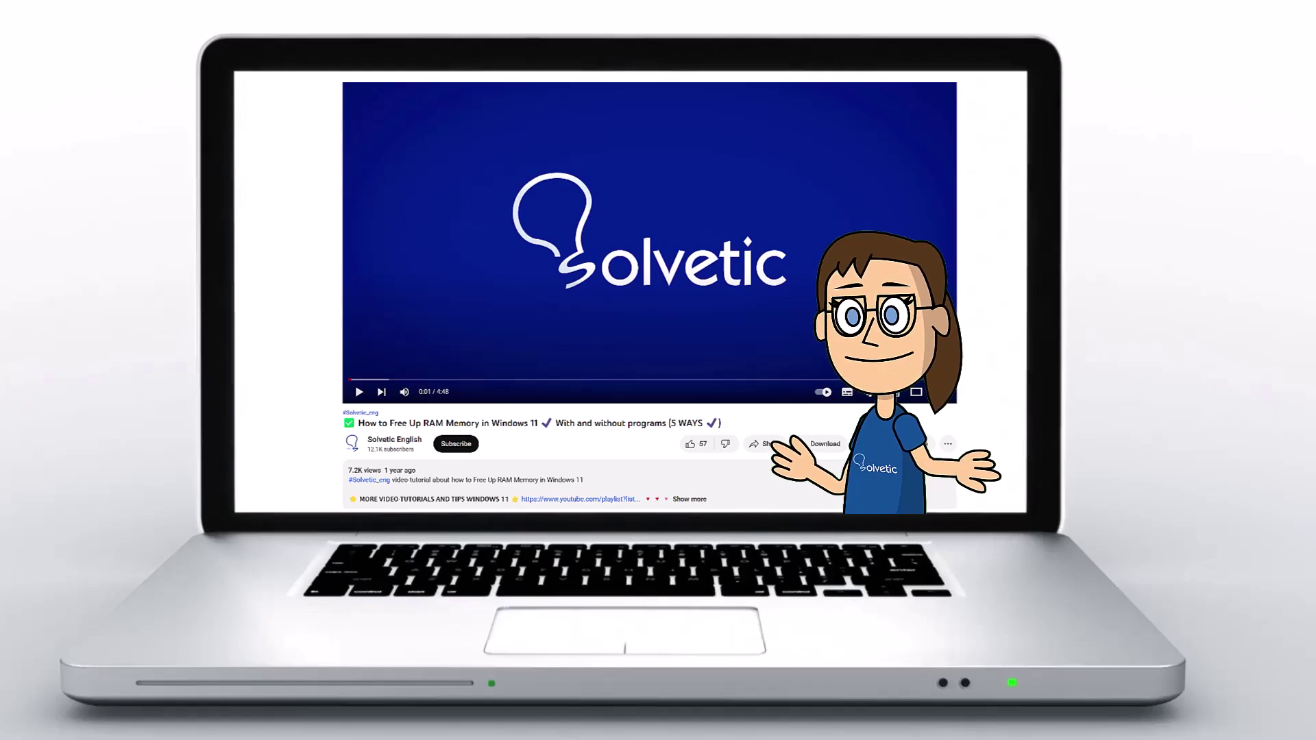
# Attempt to sign in as solvetic with the account password on the graphical login screen.
pyautogui.click(693, 500)
pyautogui.scroll(-2, 649, 294)
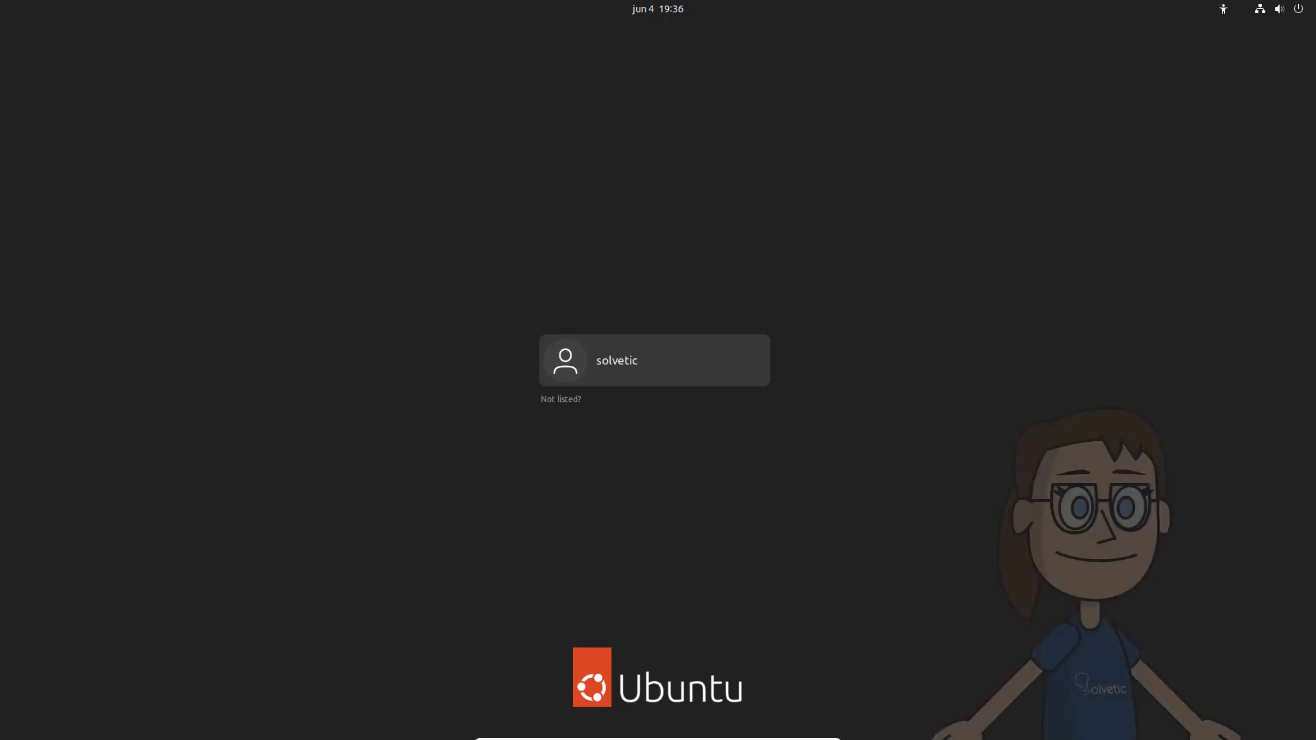
pyautogui.click(614, 376)
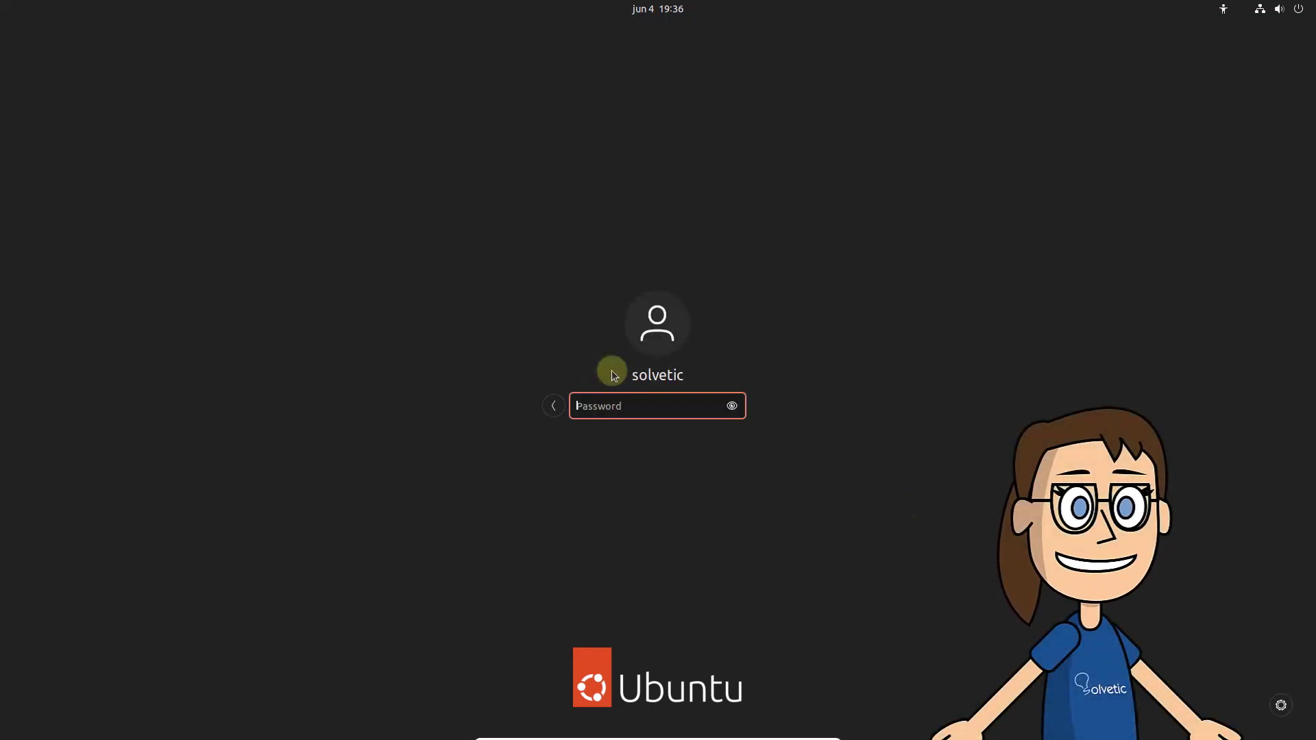
pyautogui.write('••••••••••••')
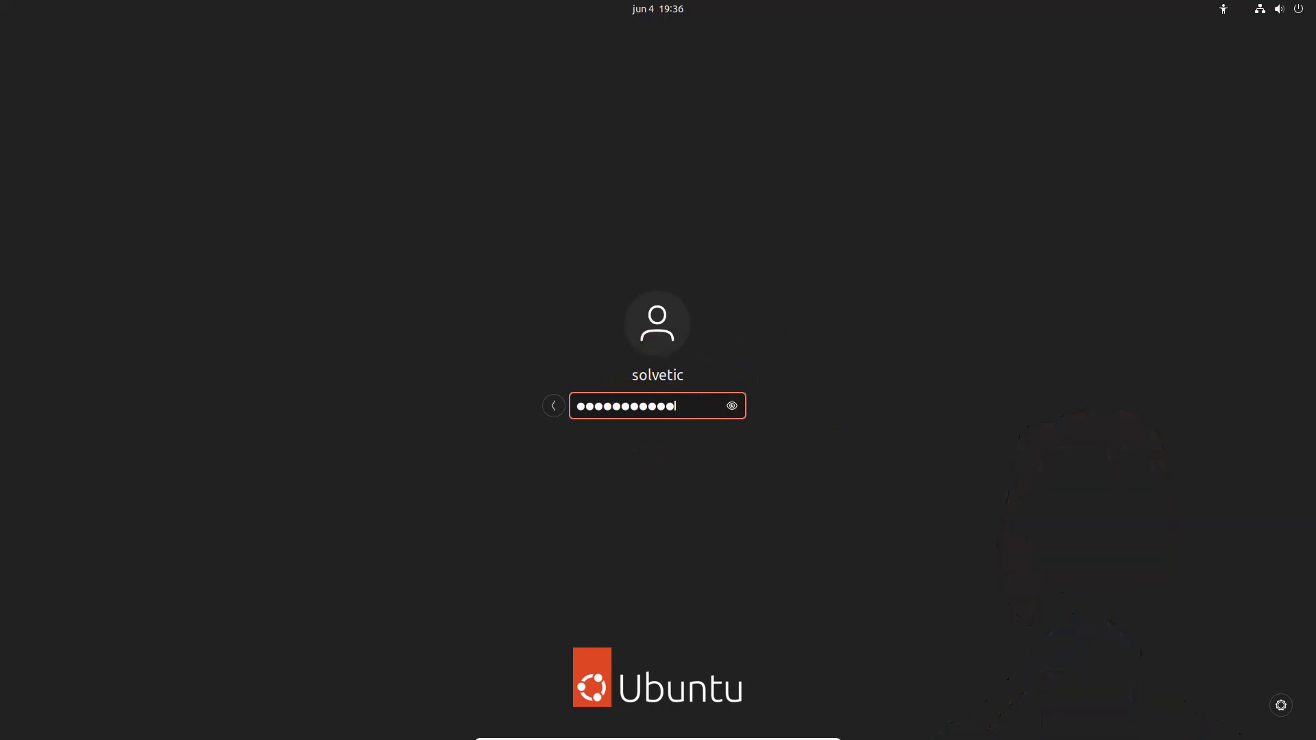
pyautogui.press('Escape')
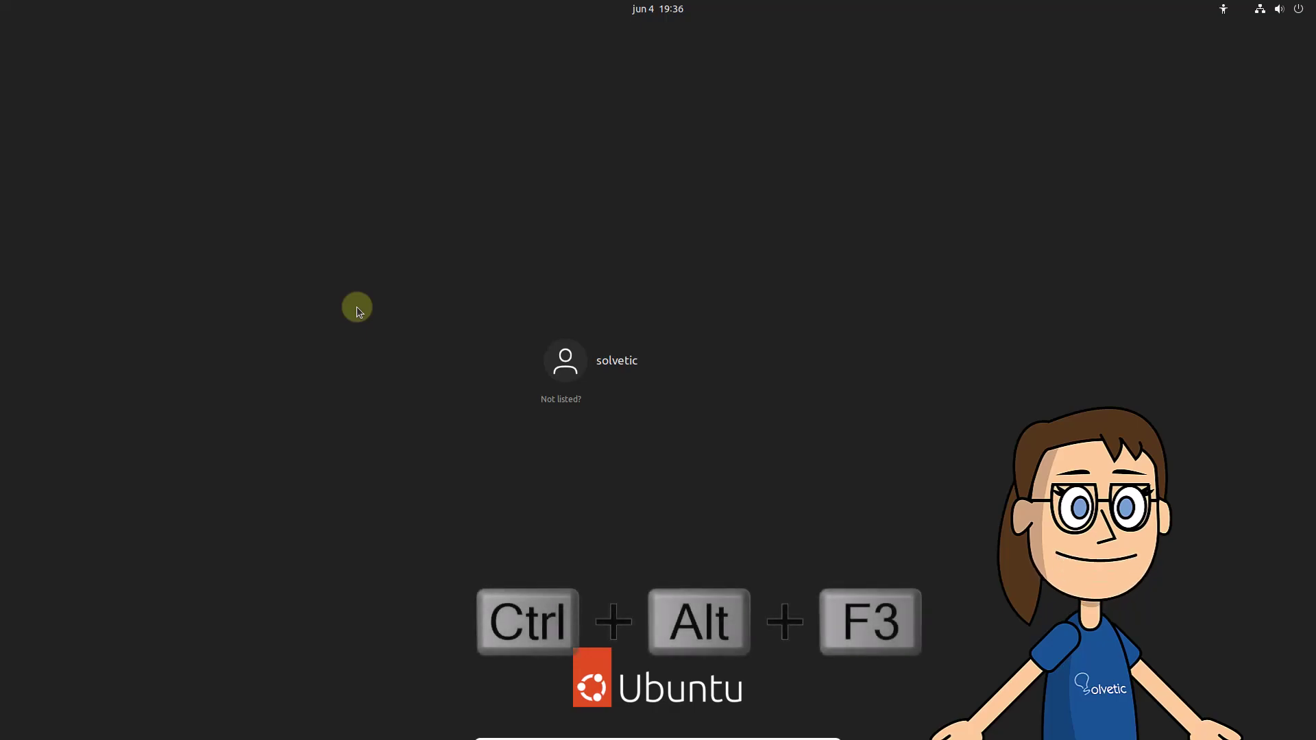
# Switch to console tty3 and enter the login name solvetic.
pyautogui.hotkey('ctrl', 'alt', 'F3')
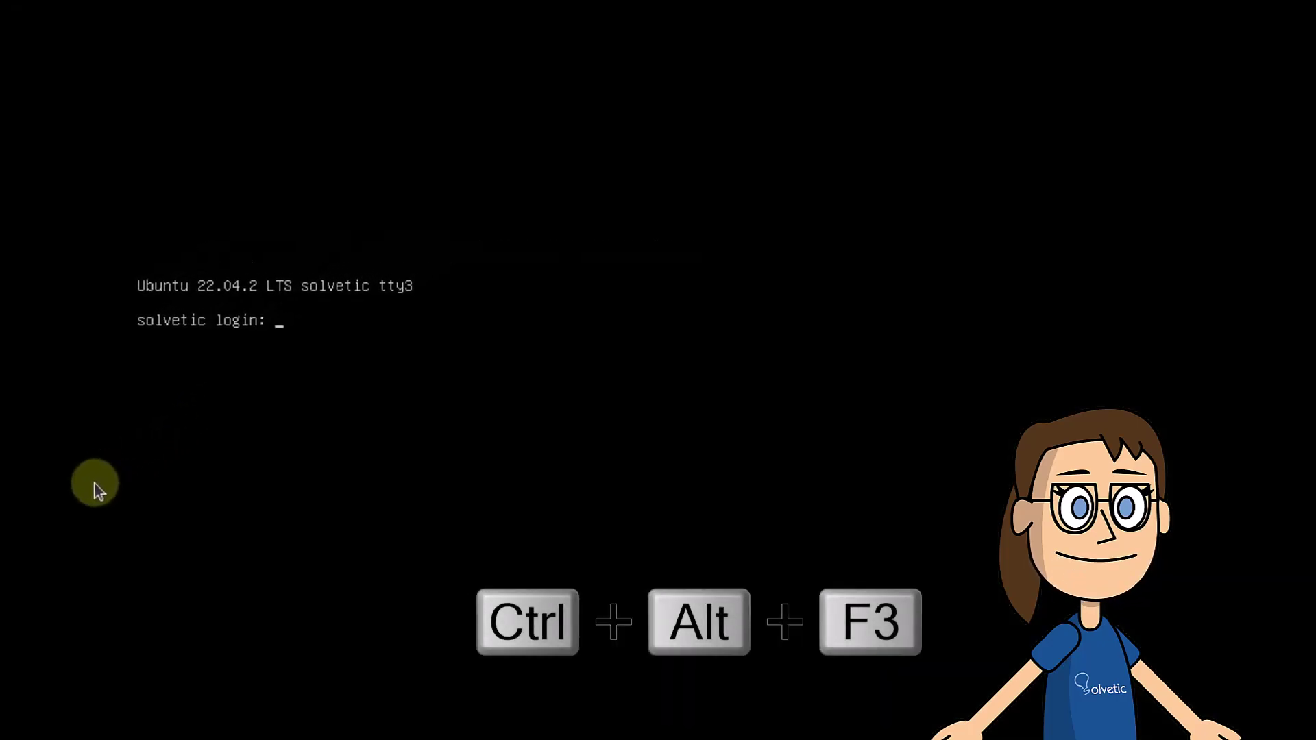
pyautogui.write('solvet')
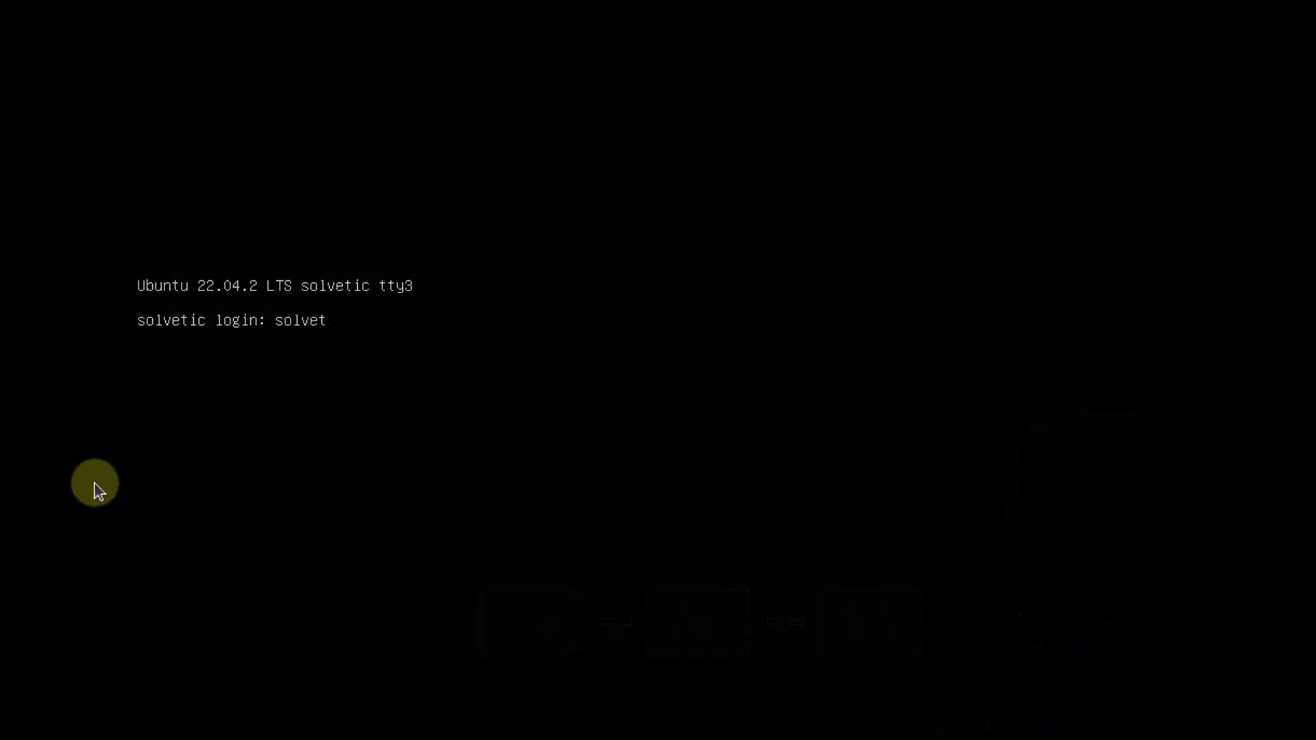
pyautogui.write('ic')
pyautogui.press('Return')
pyautogui.press('Return')
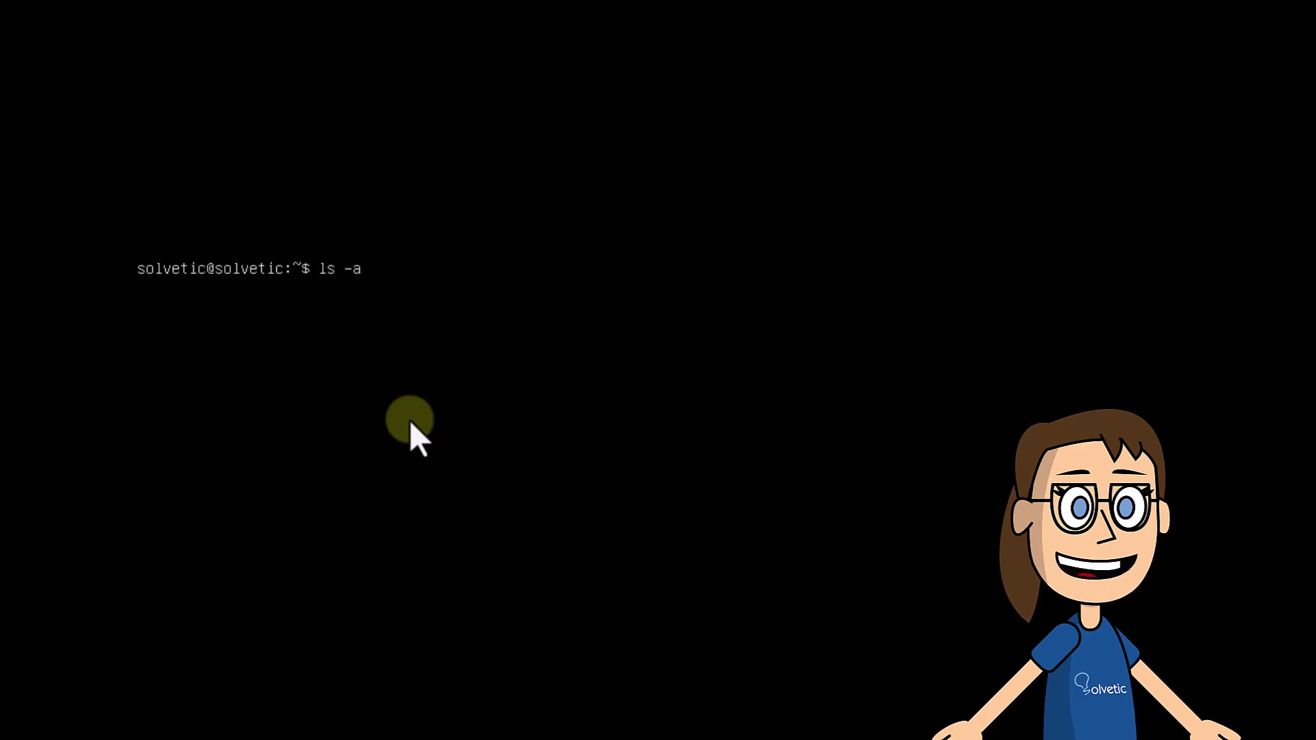
# List the hidden .X* files, then change .Xauthority ownership to solvetic:solvetic with sudo chown.
pyautogui.write('hl .X')
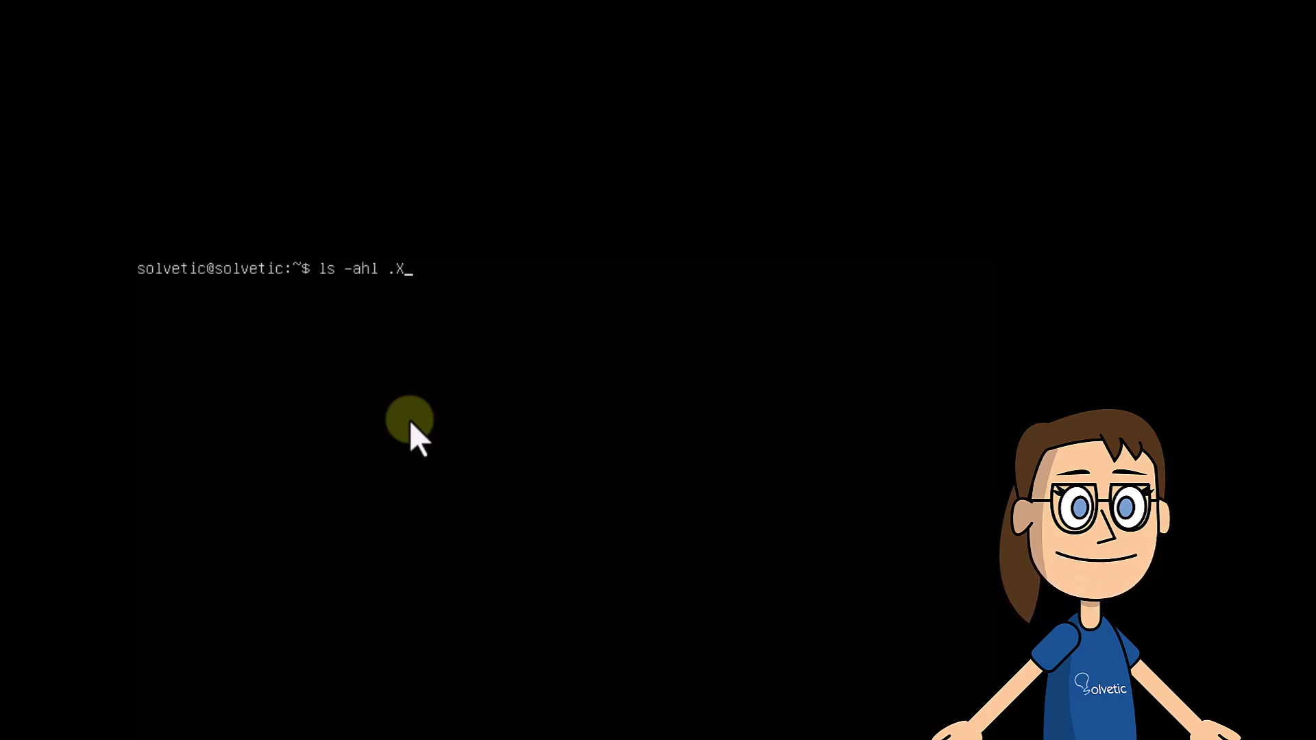
pyautogui.write('*')
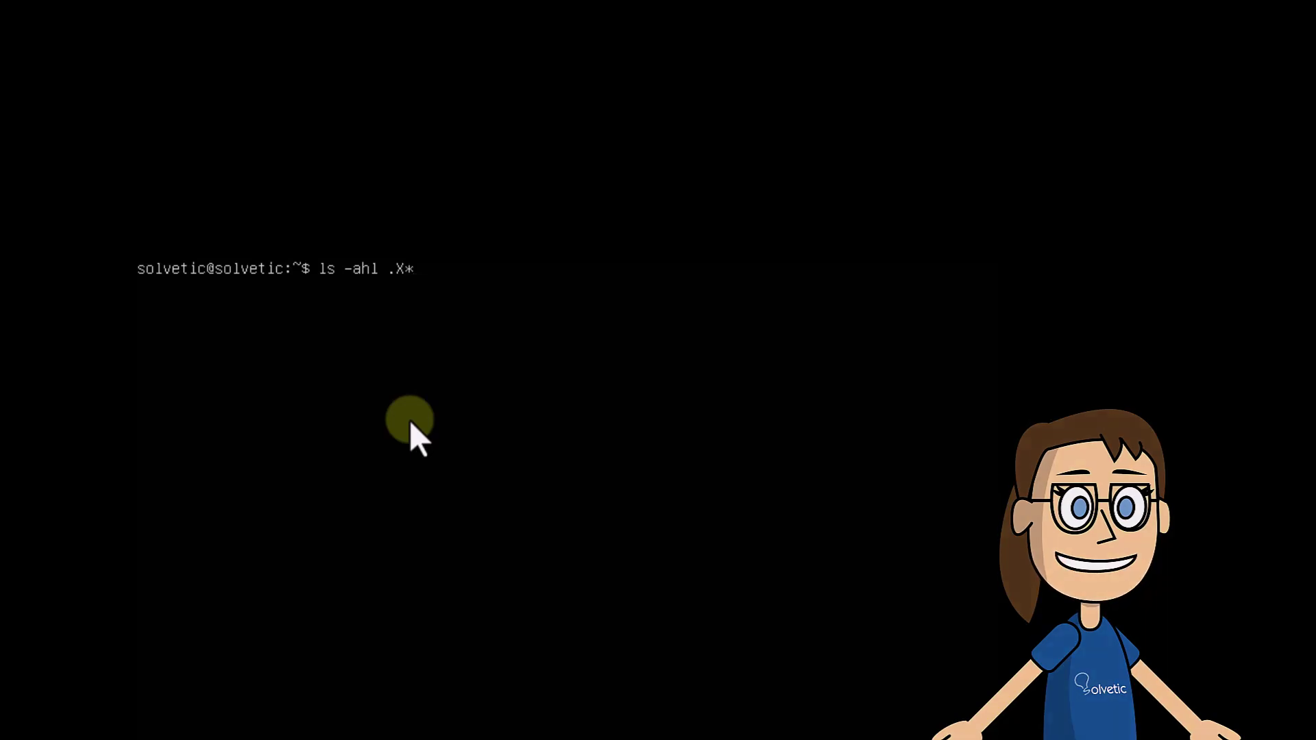
pyautogui.press('Return')
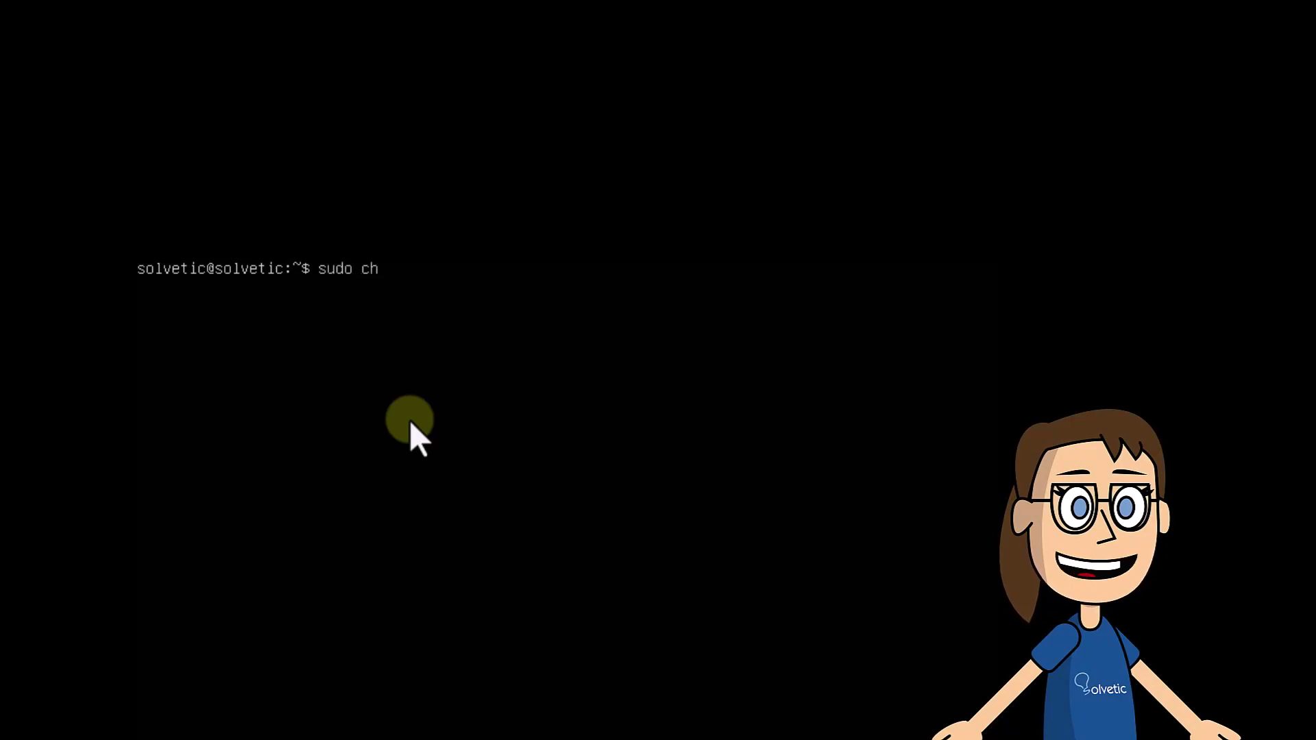
pyautogui.write('own solvetic:solvetic')
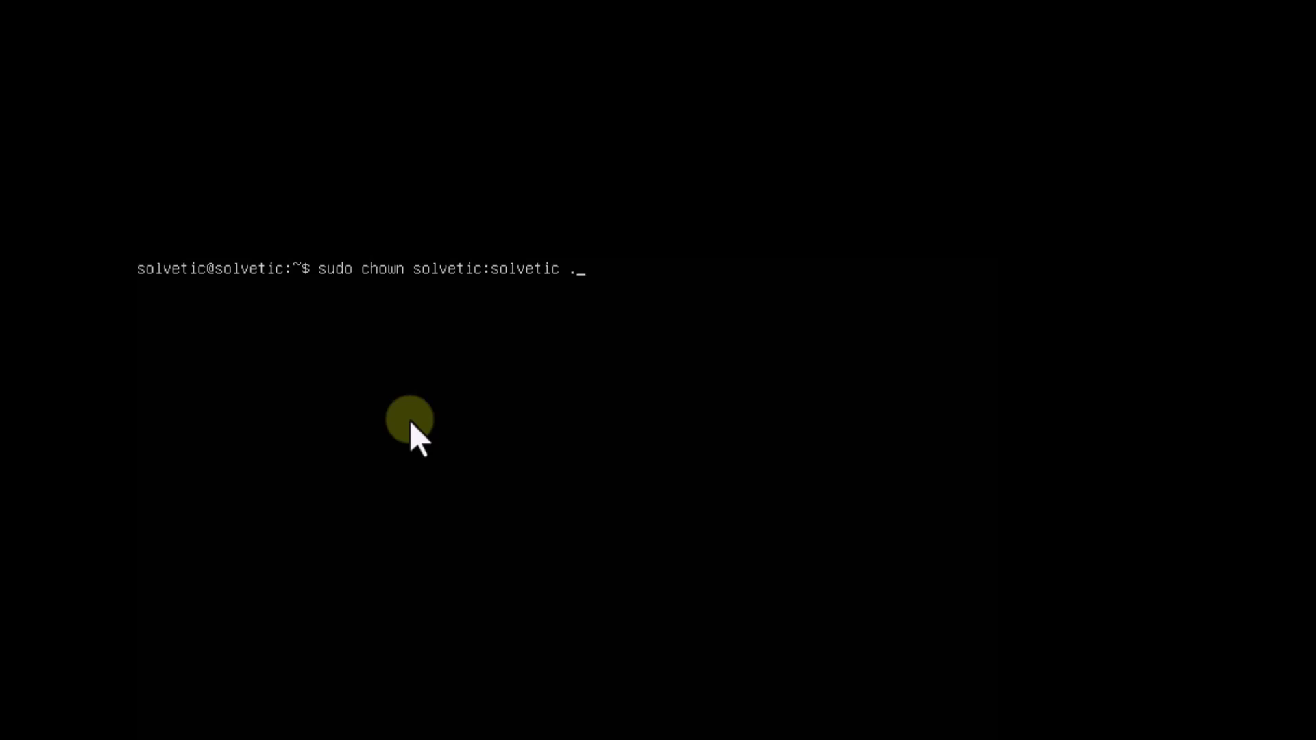
pyautogui.write(' .Xau')
pyautogui.press('Tab')
pyautogui.press('Return')
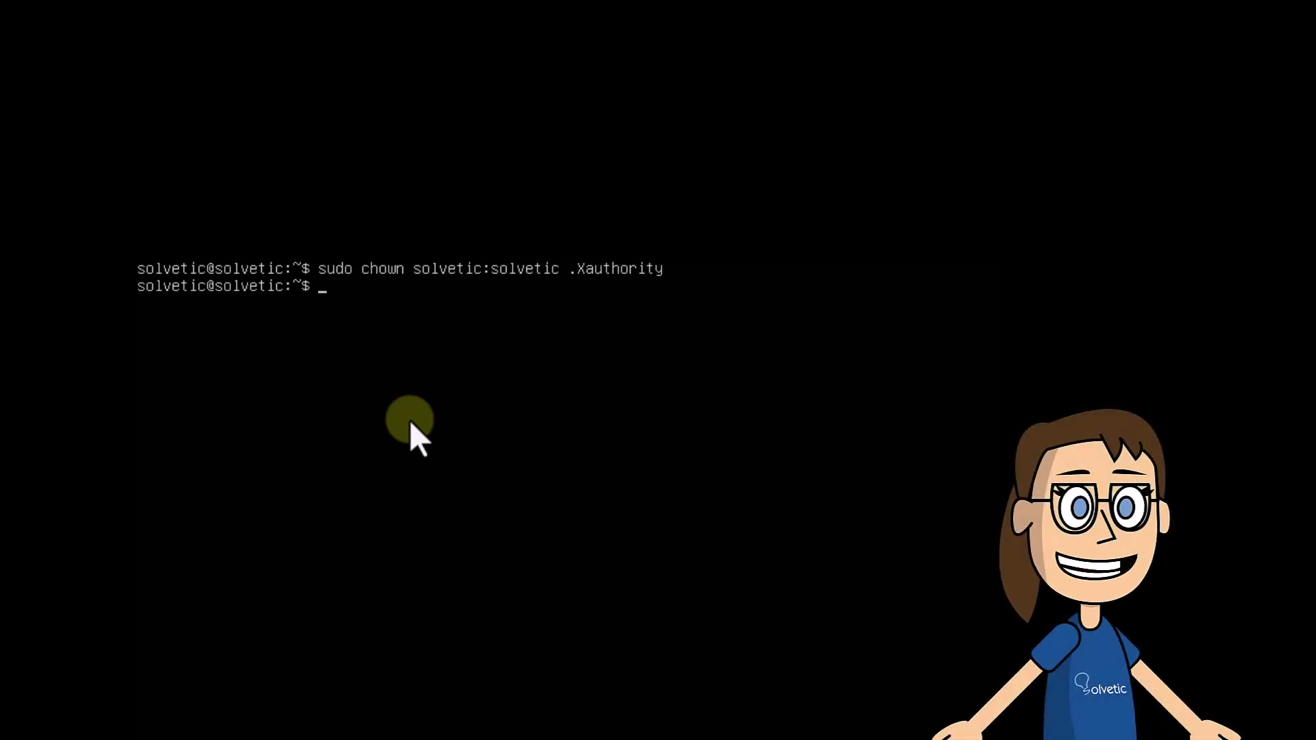
# Clear the screen and rerun ls -ahl .X* to verify .Xauthority belongs to solvetic.
pyautogui.write('clear')
pyautogui.press('Return')
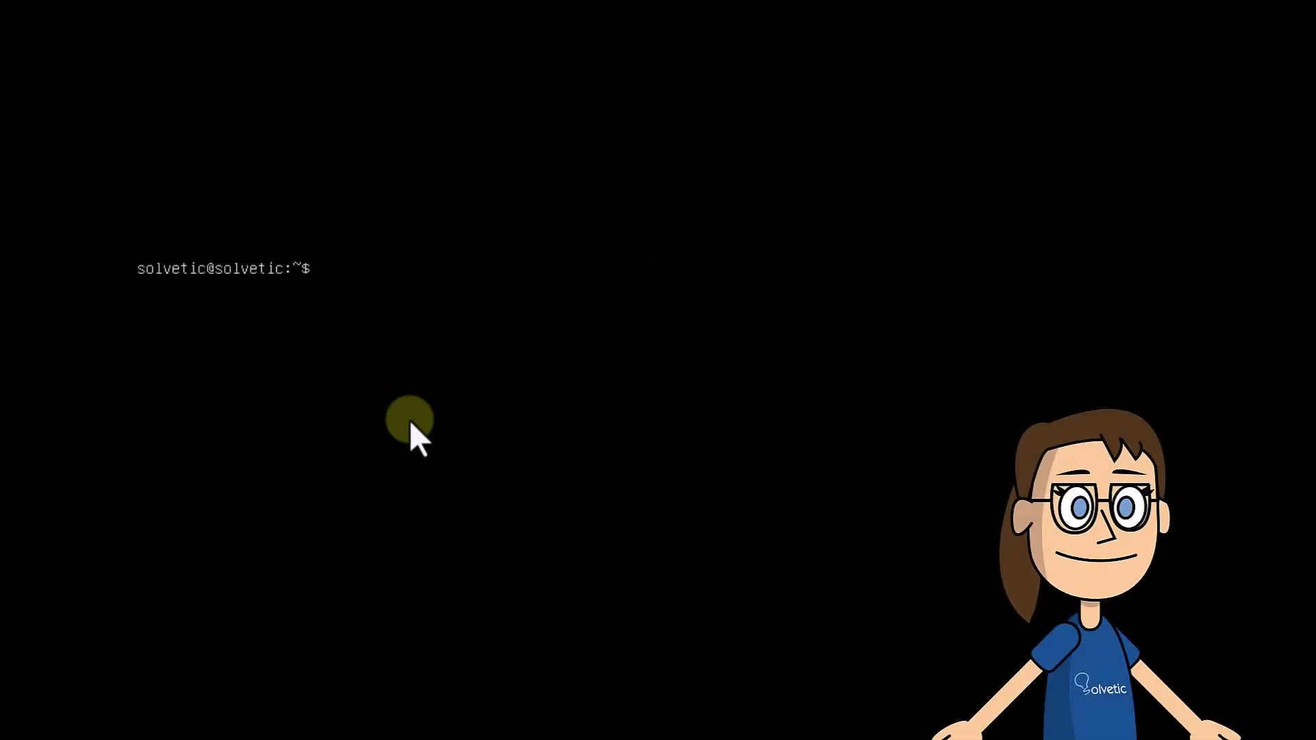
pyautogui.write('ls')
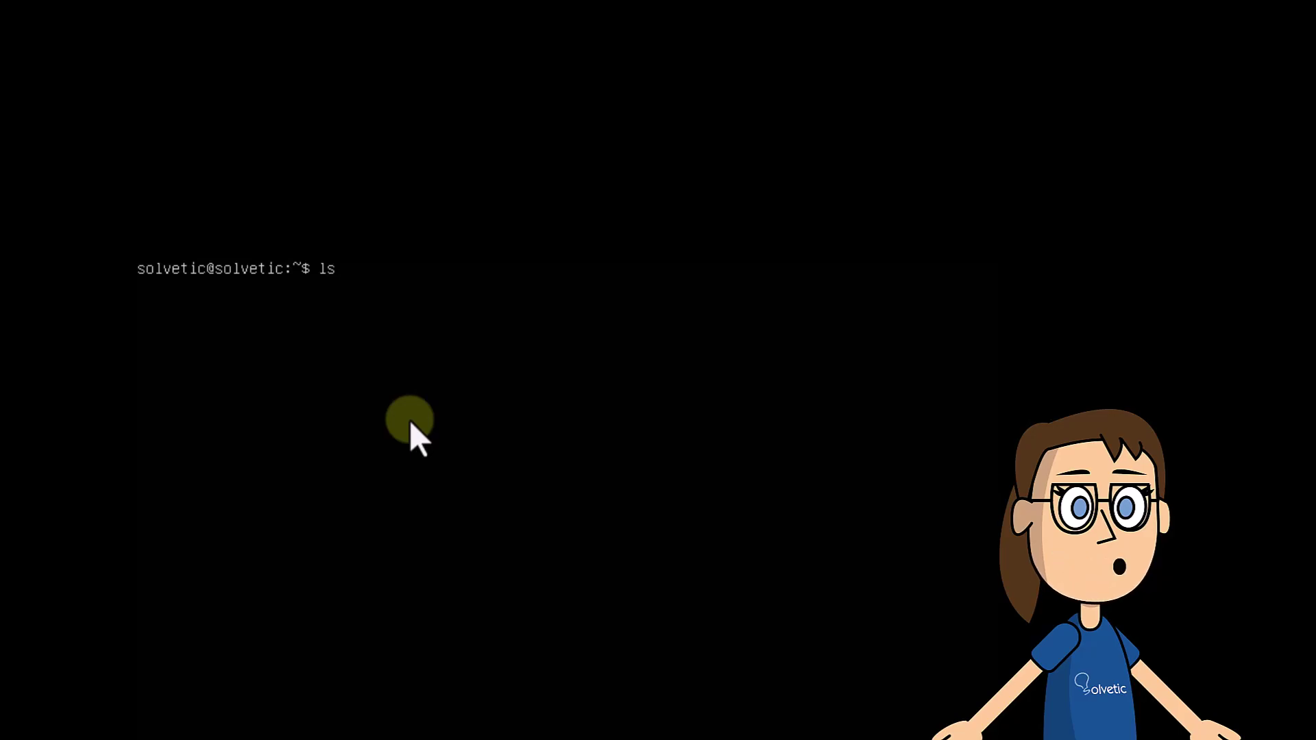
pyautogui.write(' -ahl ')
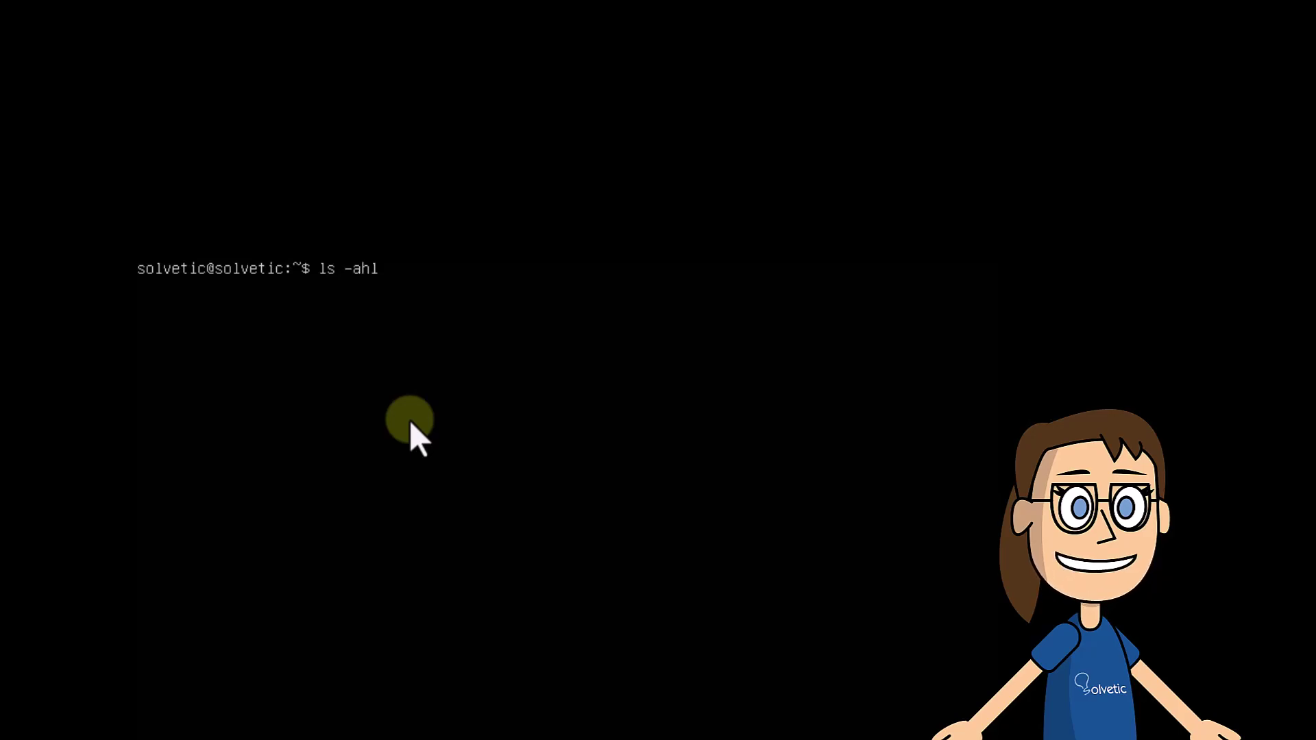
pyautogui.write('.X*')
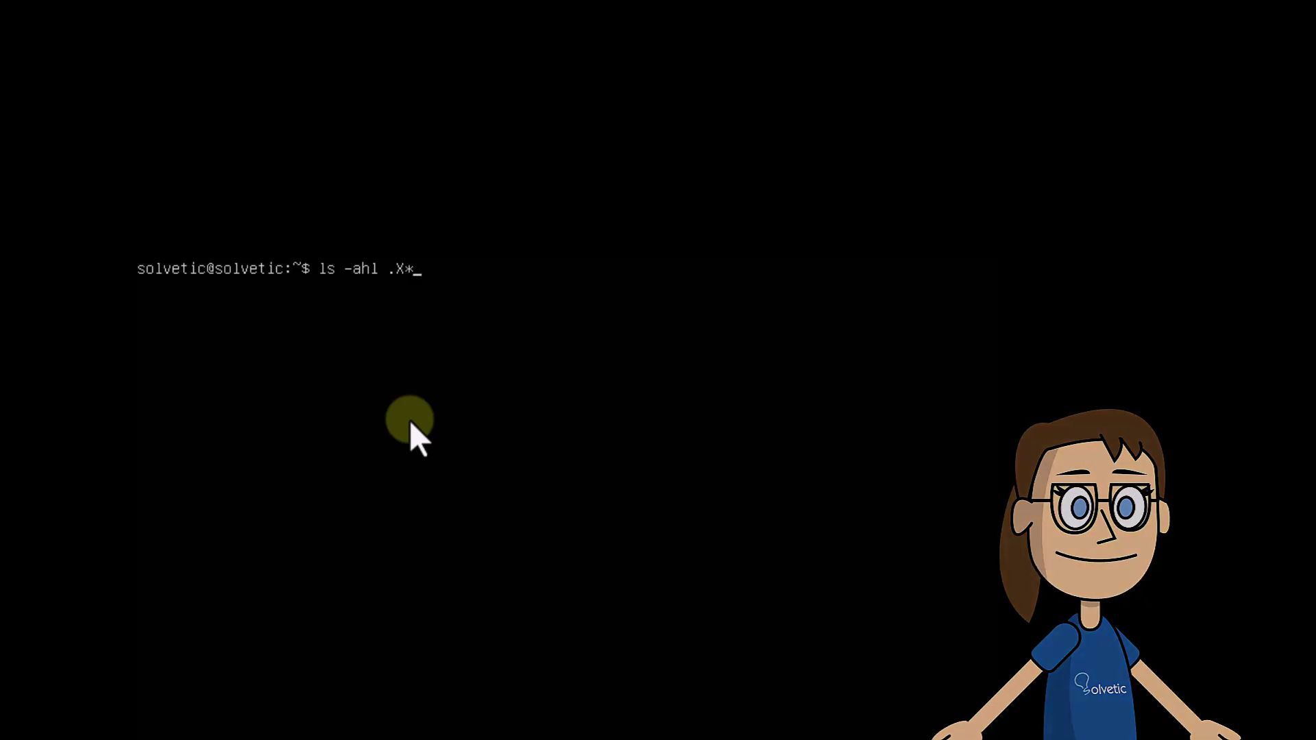
pyautogui.press('Return')
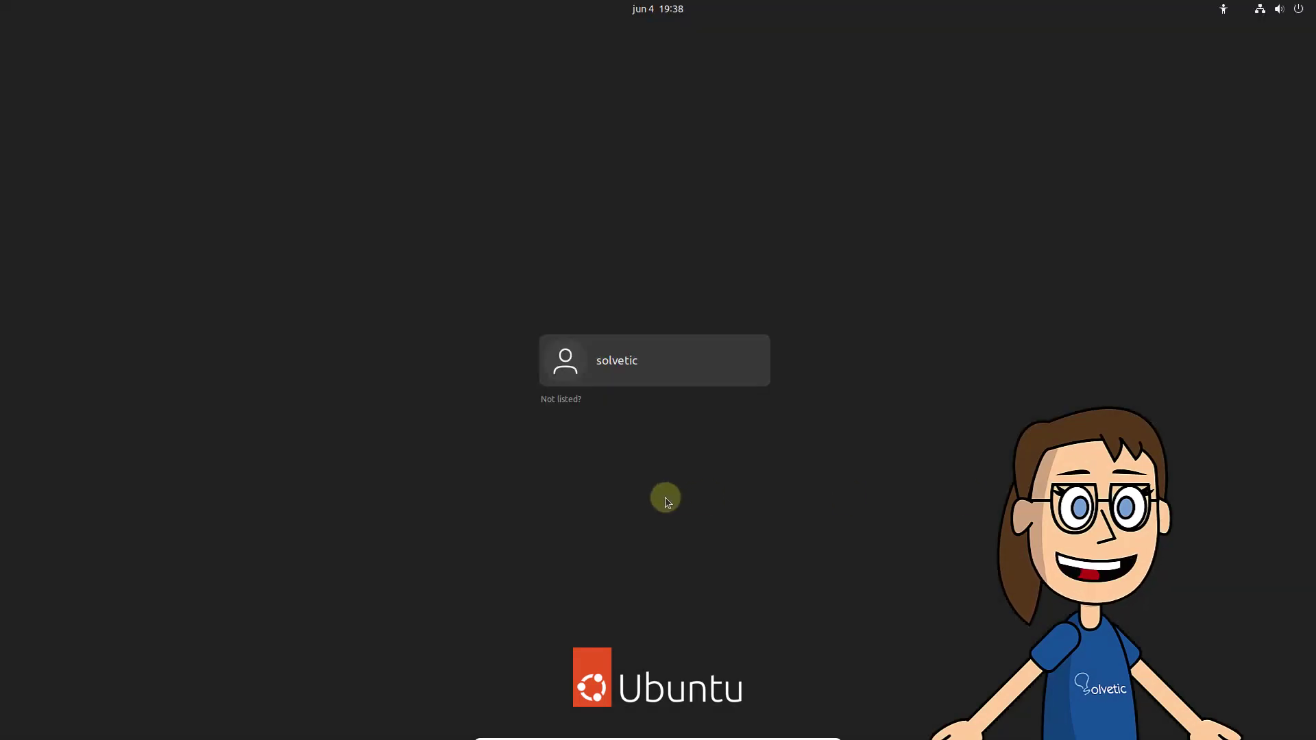
# Choose the solvetic account and enter the account password to reach the desktop.
pyautogui.click(660, 377)
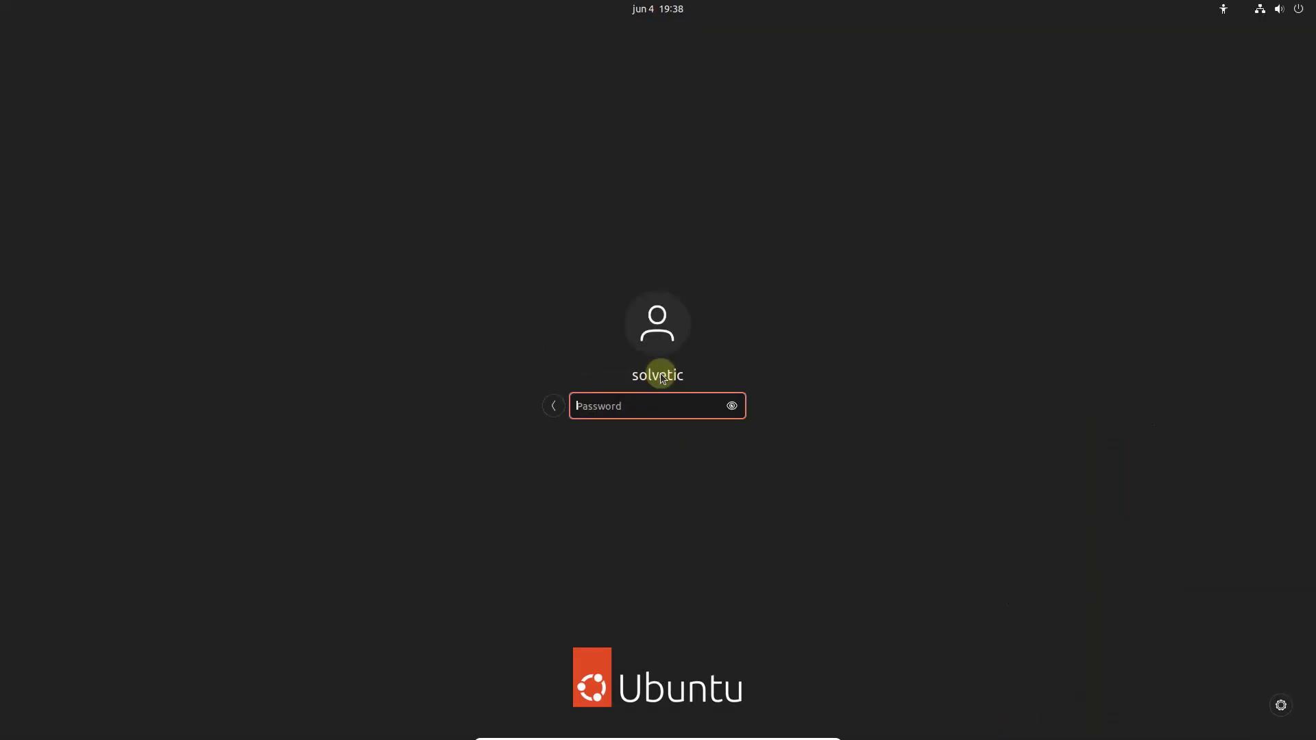
pyautogui.write('••••••••')
pyautogui.press('Return')
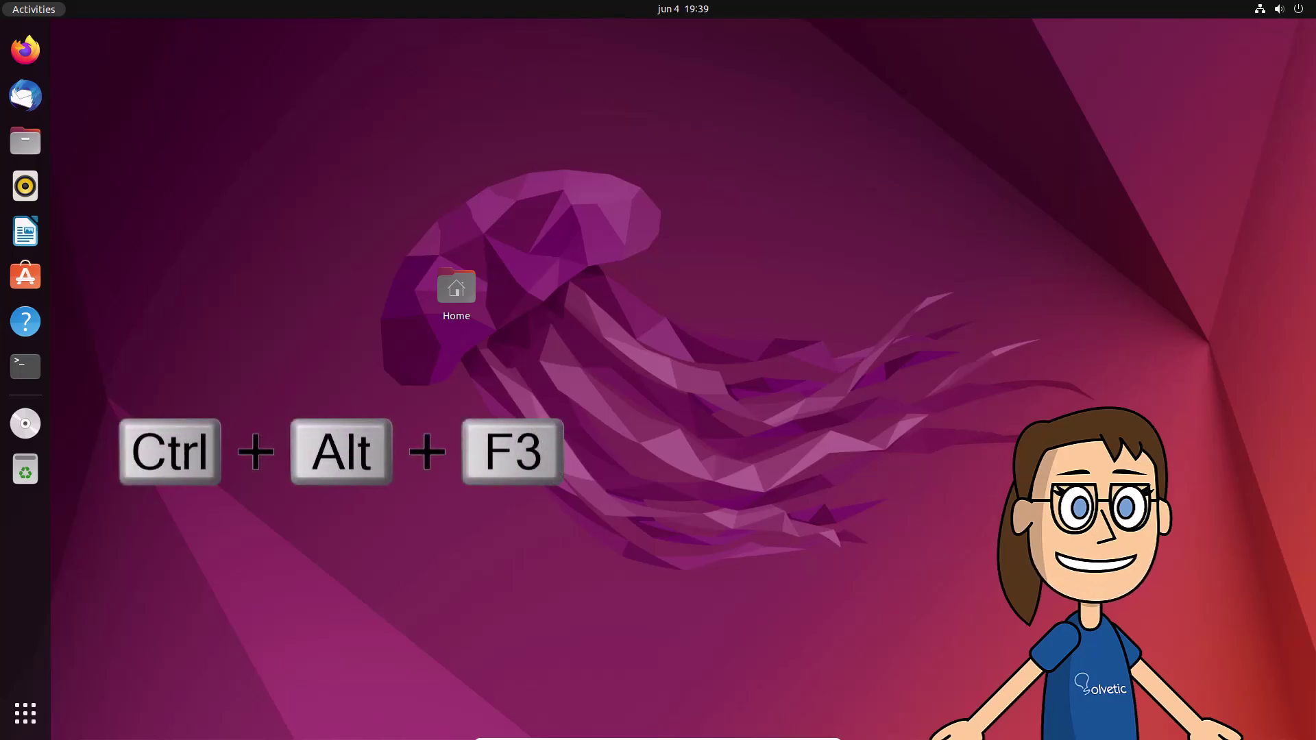
# Switch to console tty3 and submit the password to log in as solvetic.
pyautogui.hotkey('ctrl', 'alt', 'F3')
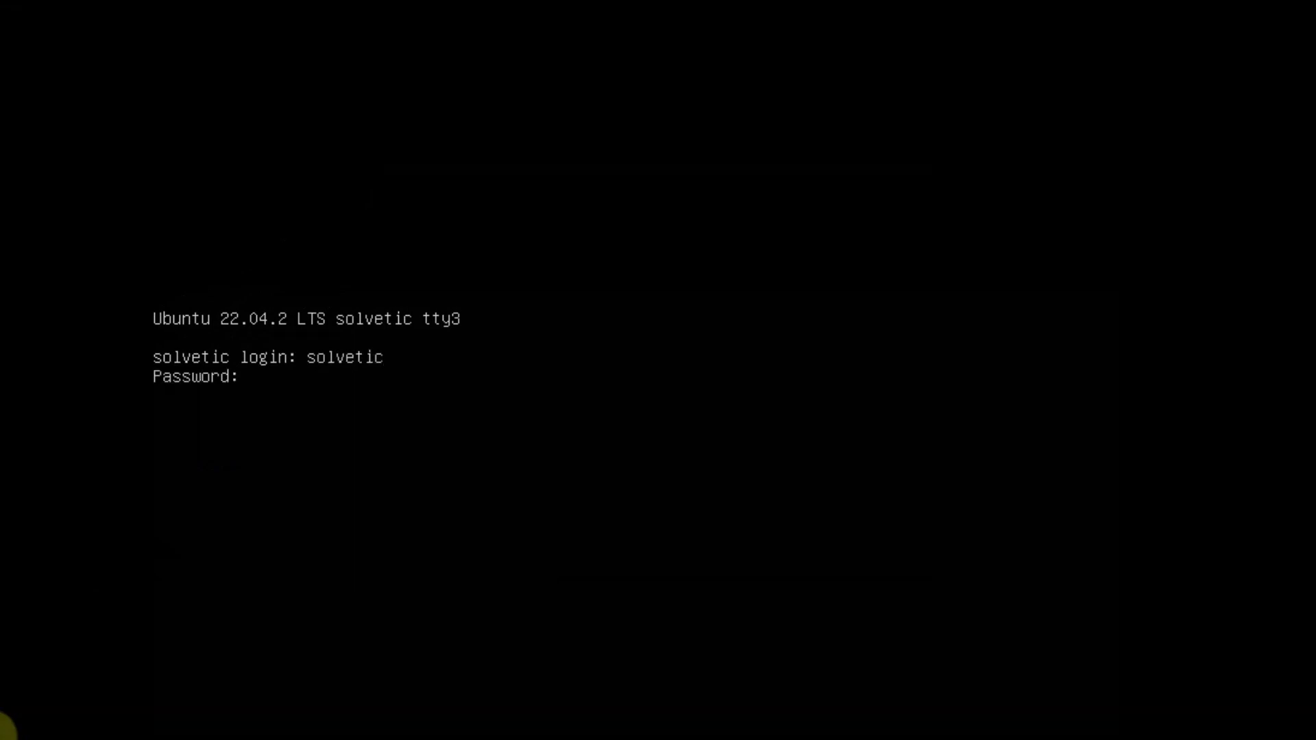
pyautogui.press('Return')
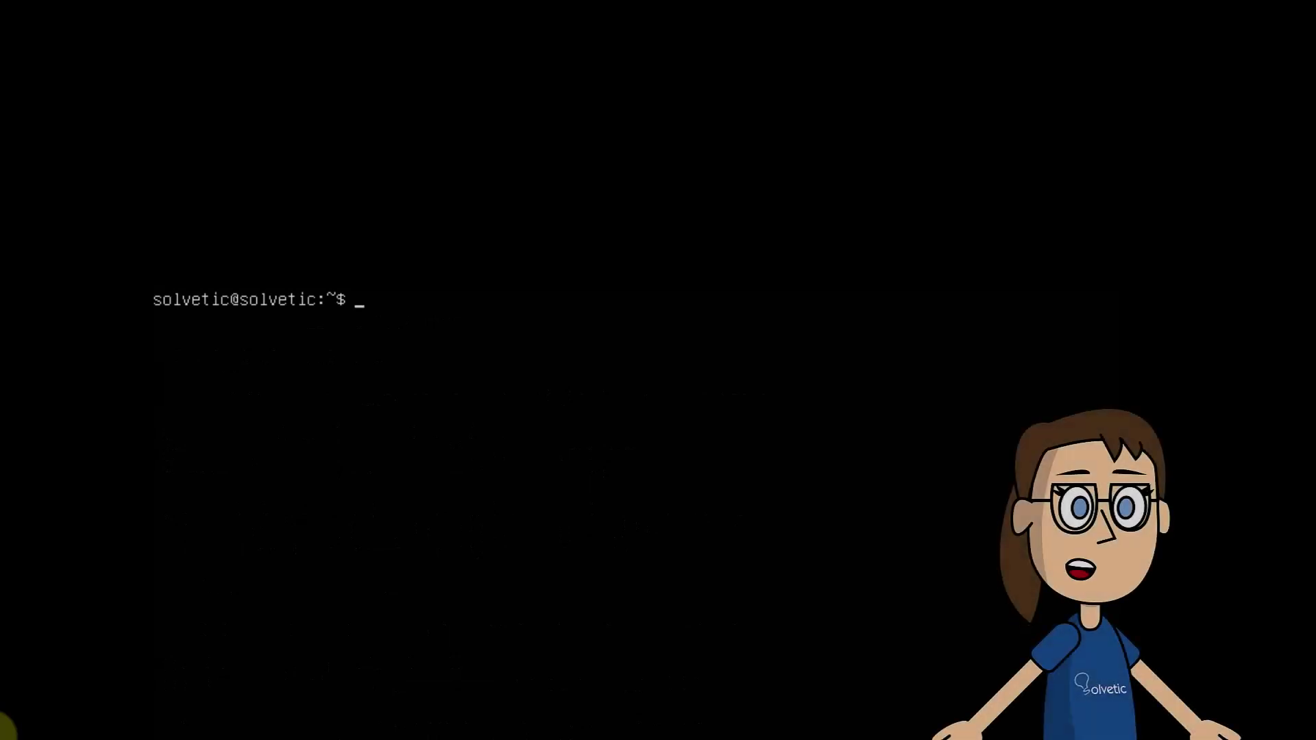
# Change to the root directory with cd / and list tmp's permissions using ls -ahld tmp.
pyautogui.write('cd /')
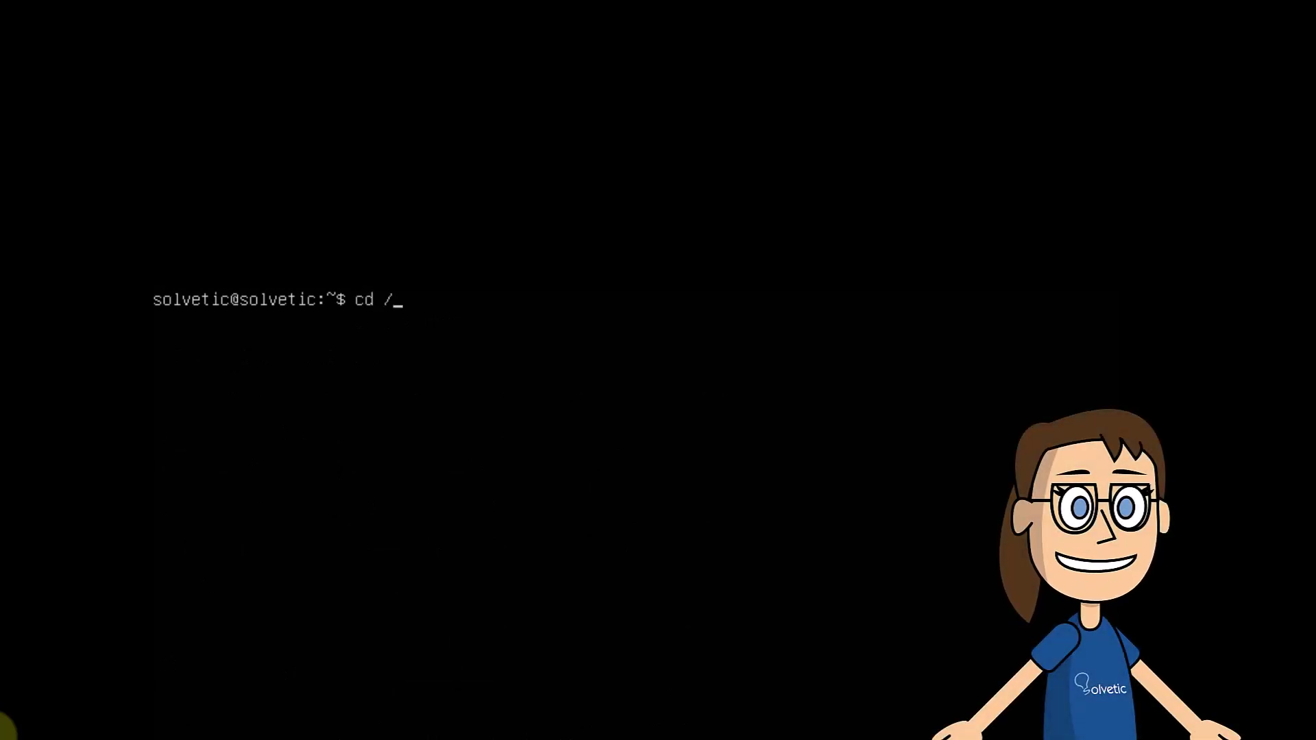
pyautogui.press('Return')
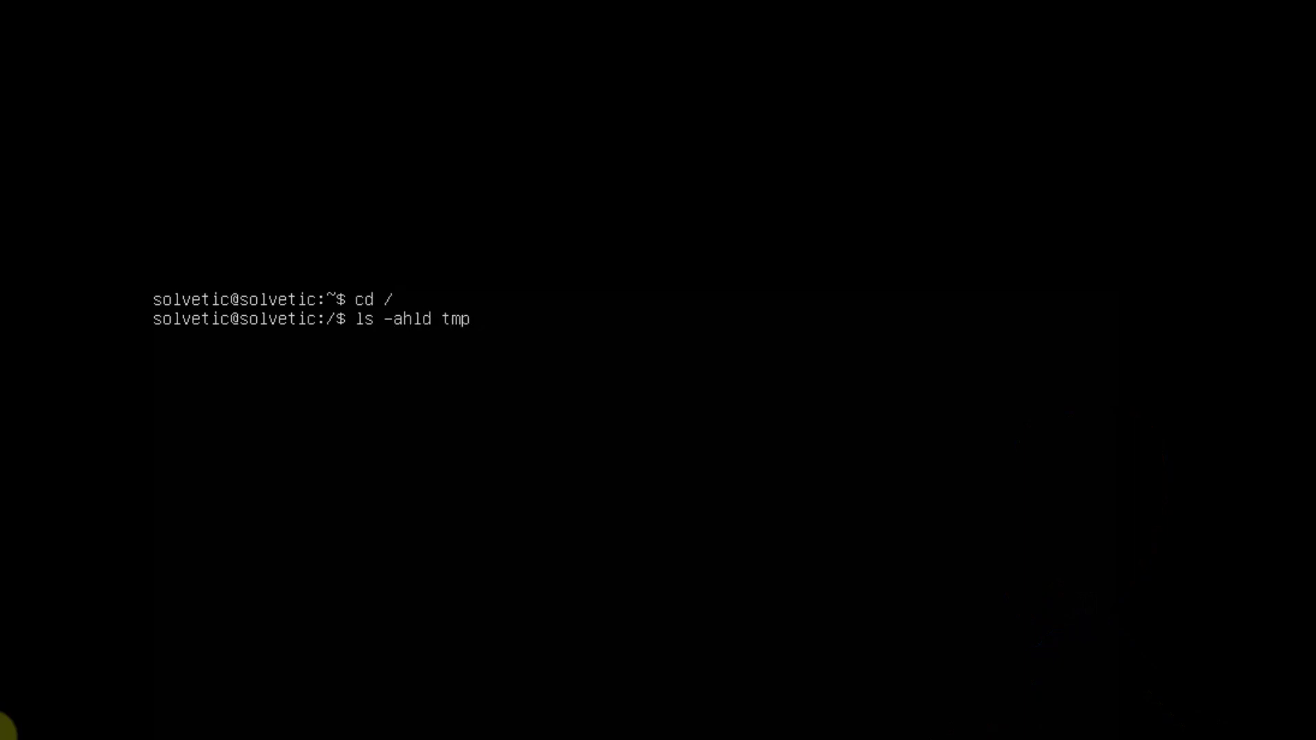
pyautogui.press('Return')
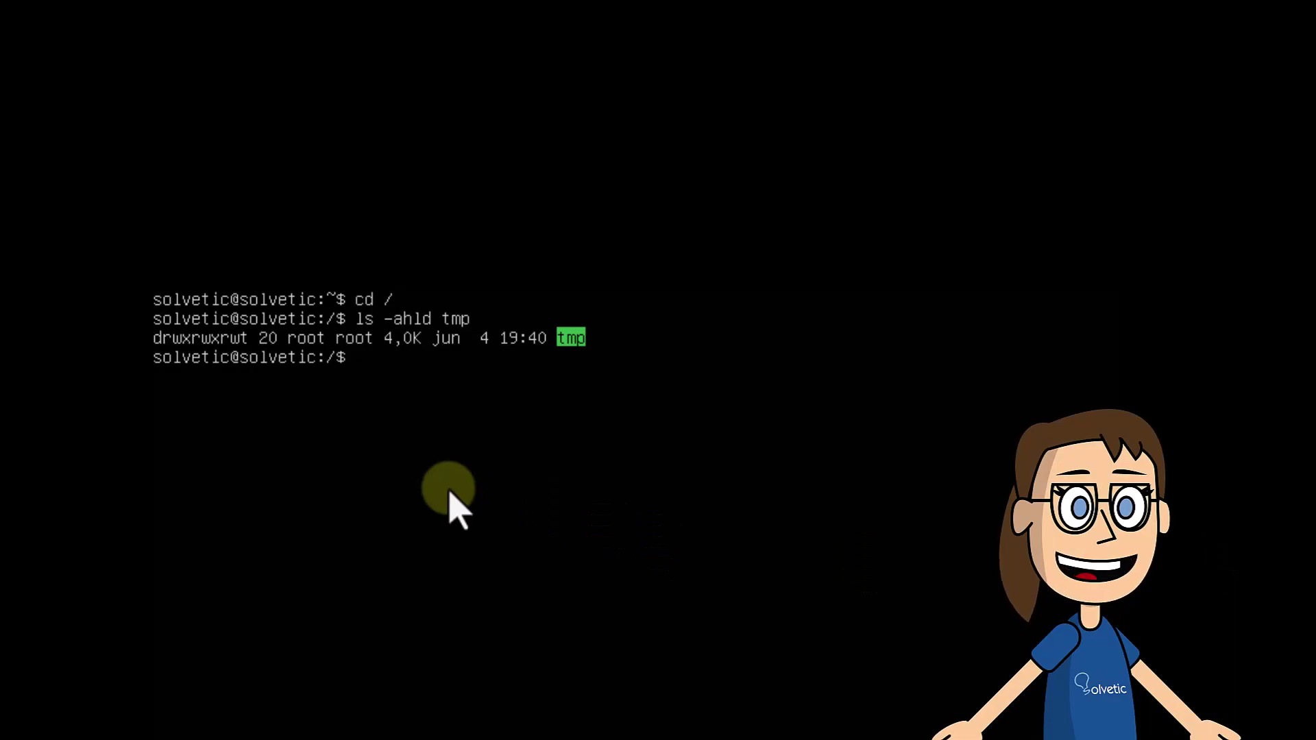
# Clear the screen, run sudo chmod 1777 /tmp, and verify drwxrwxrwt with ls -ahld tmp.
pyautogui.write('clear')
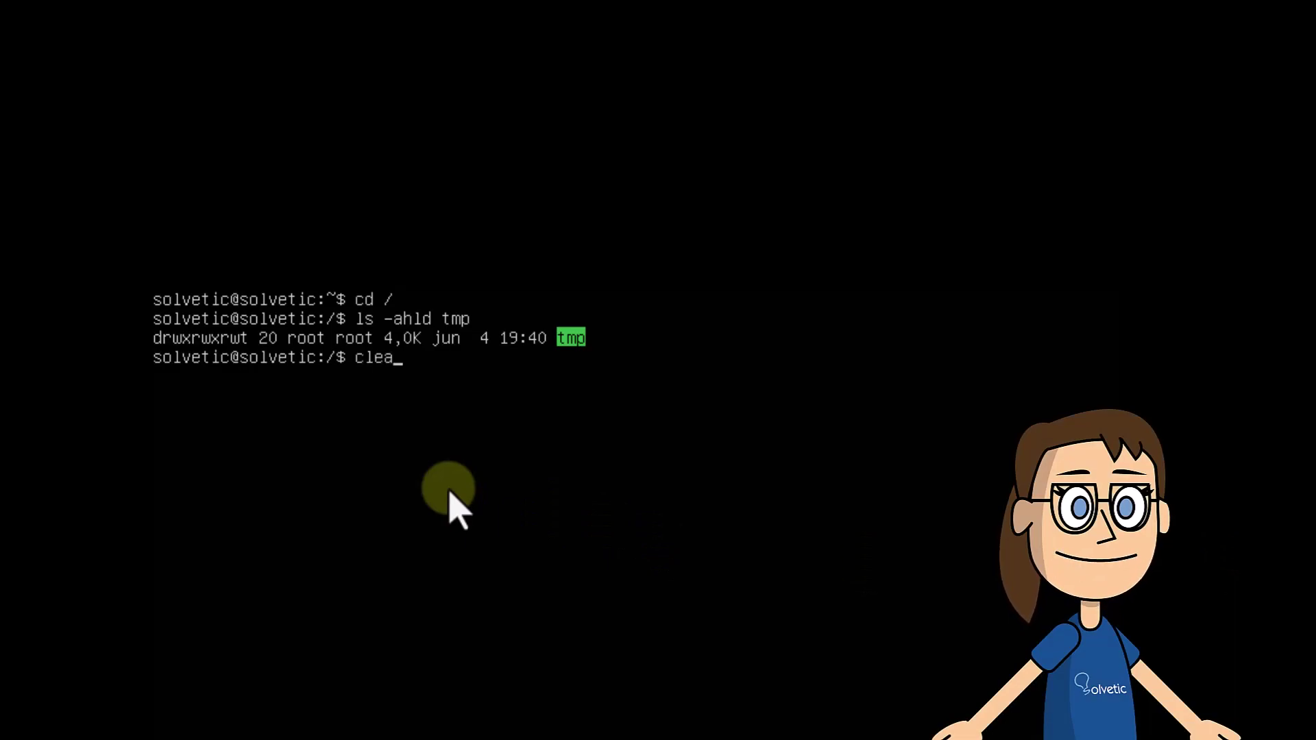
pyautogui.press('Return')
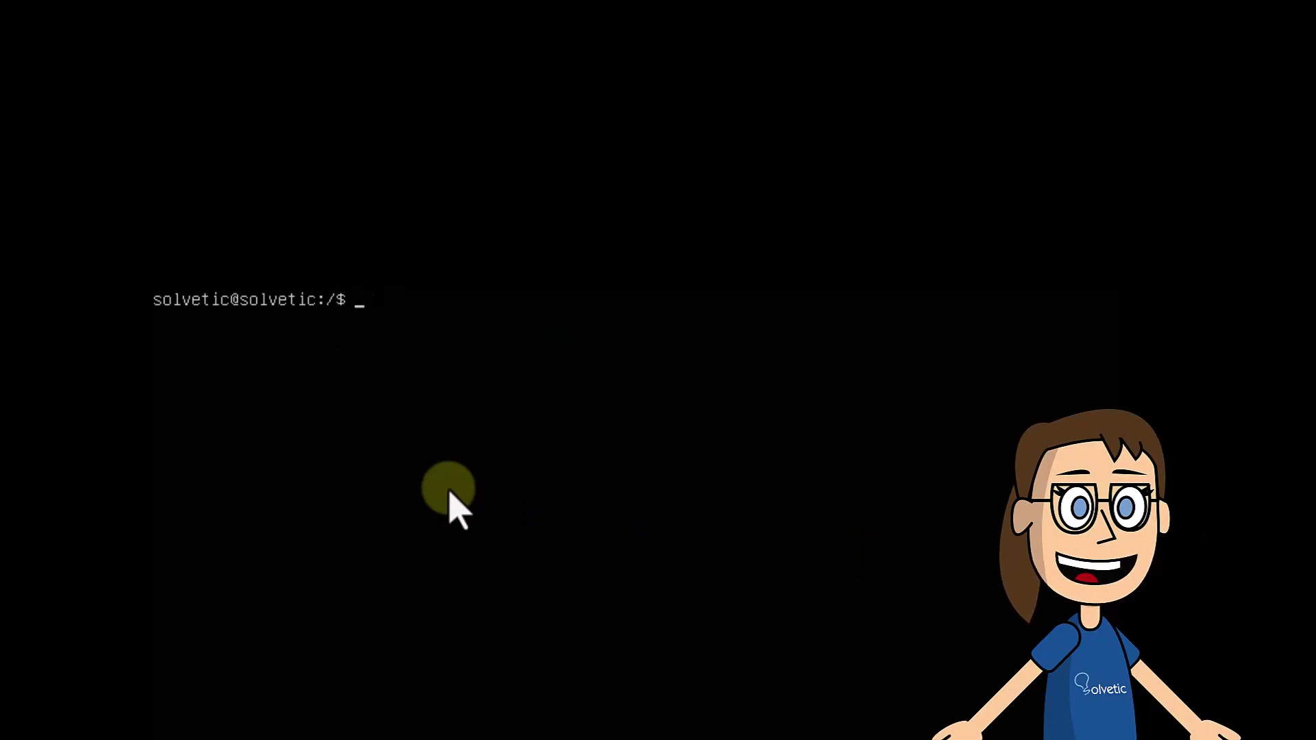
pyautogui.write('sudo c')
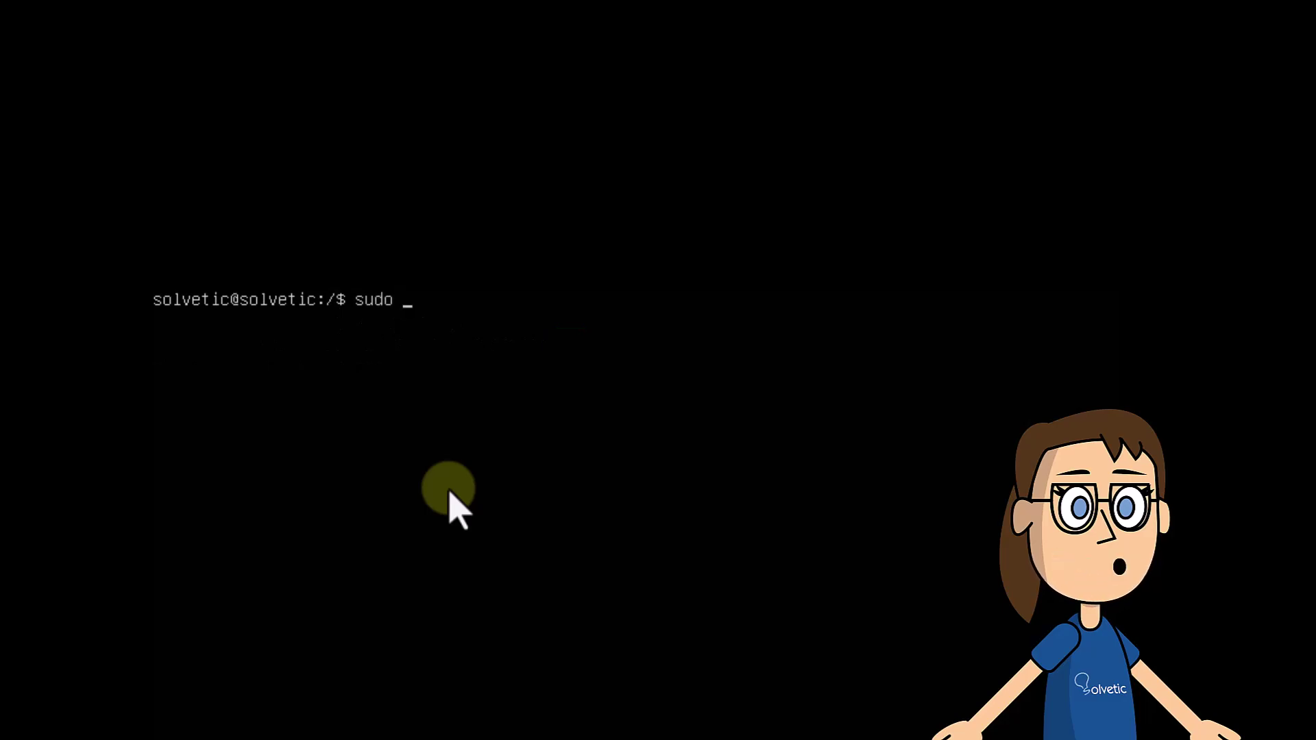
pyautogui.write('hmod 1777 /tmp')
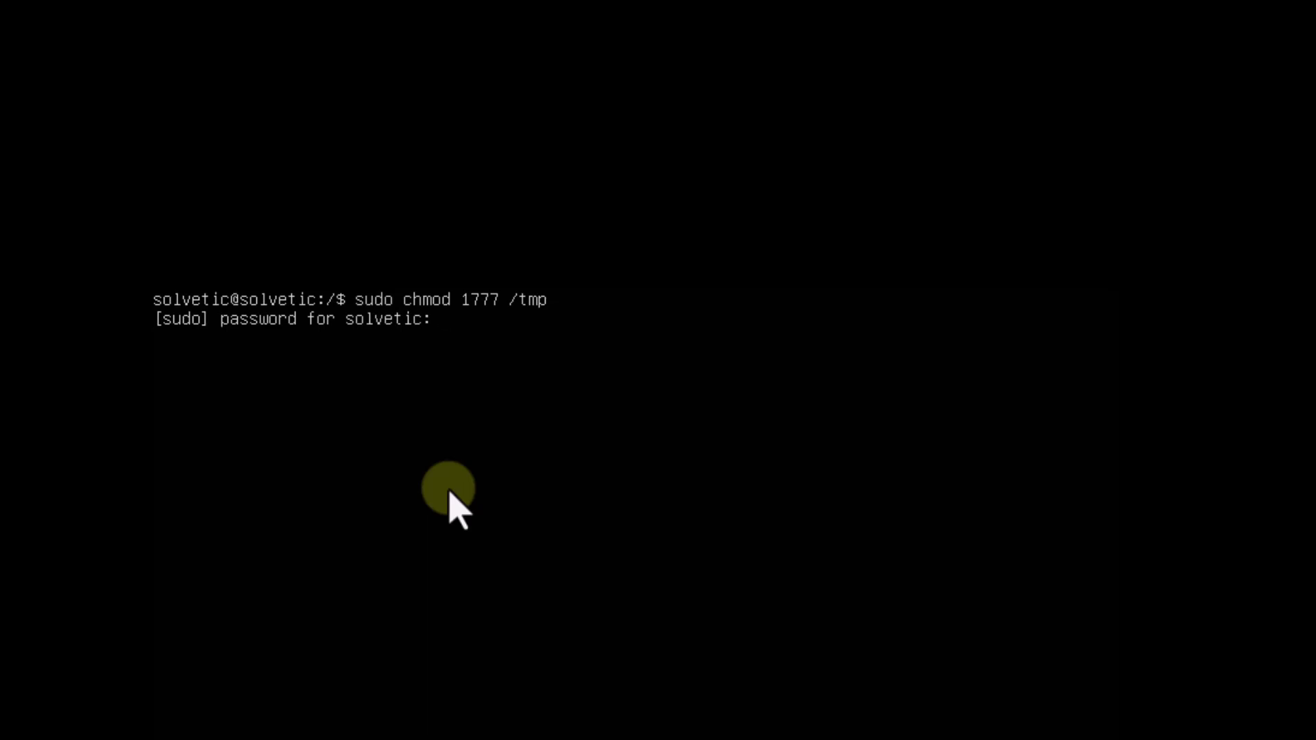
pyautogui.press('Return')
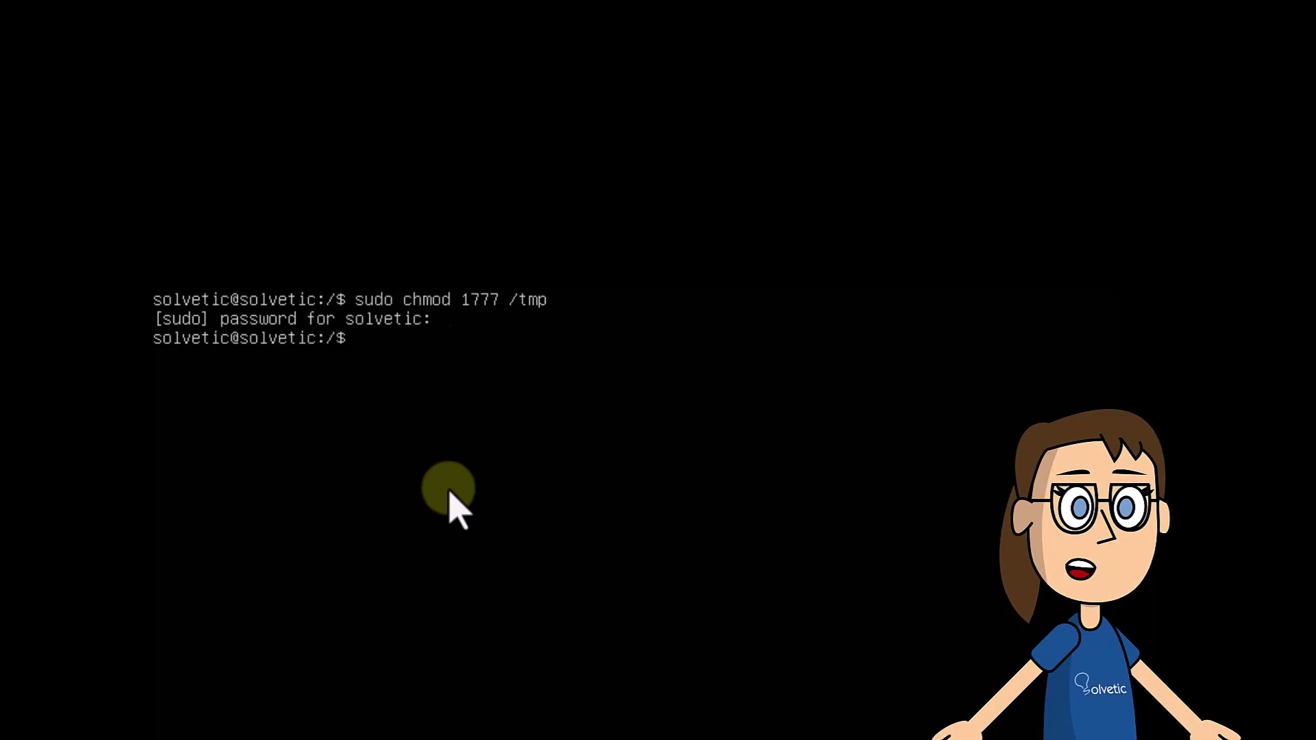
pyautogui.write('ls -ahld ')
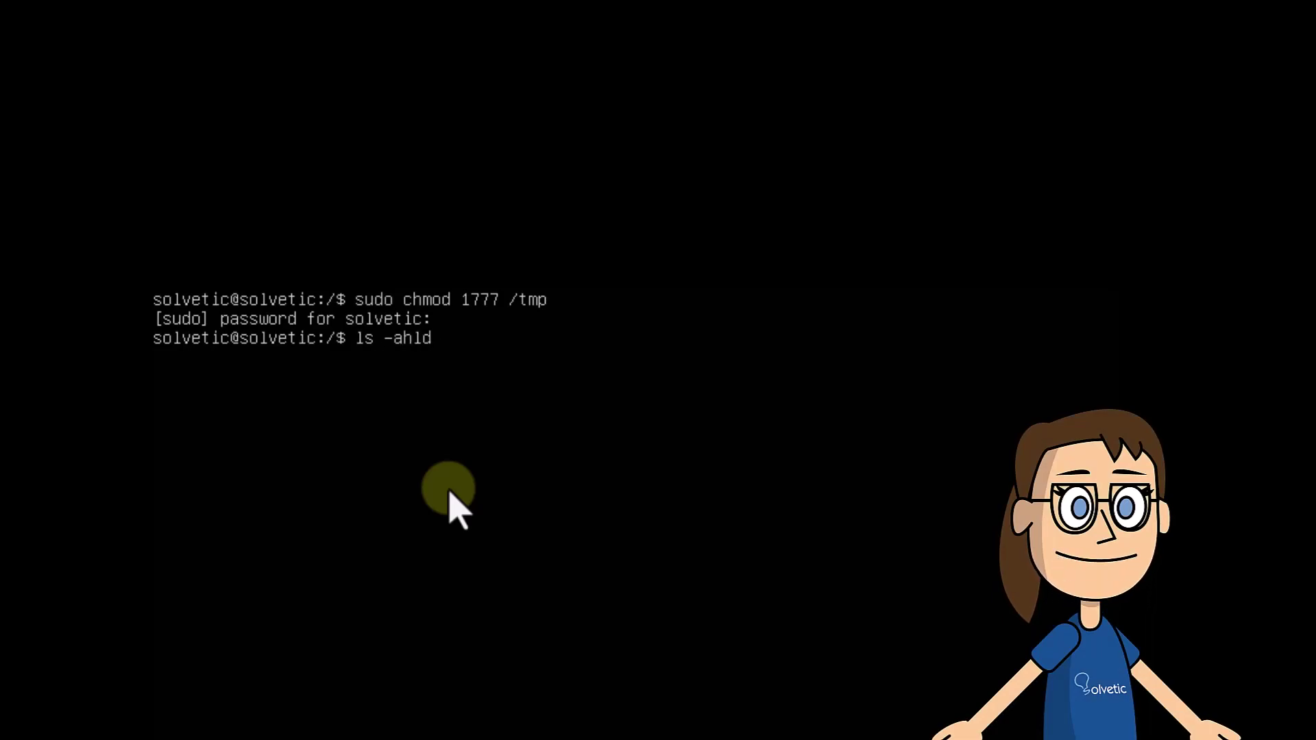
pyautogui.write('tmp')
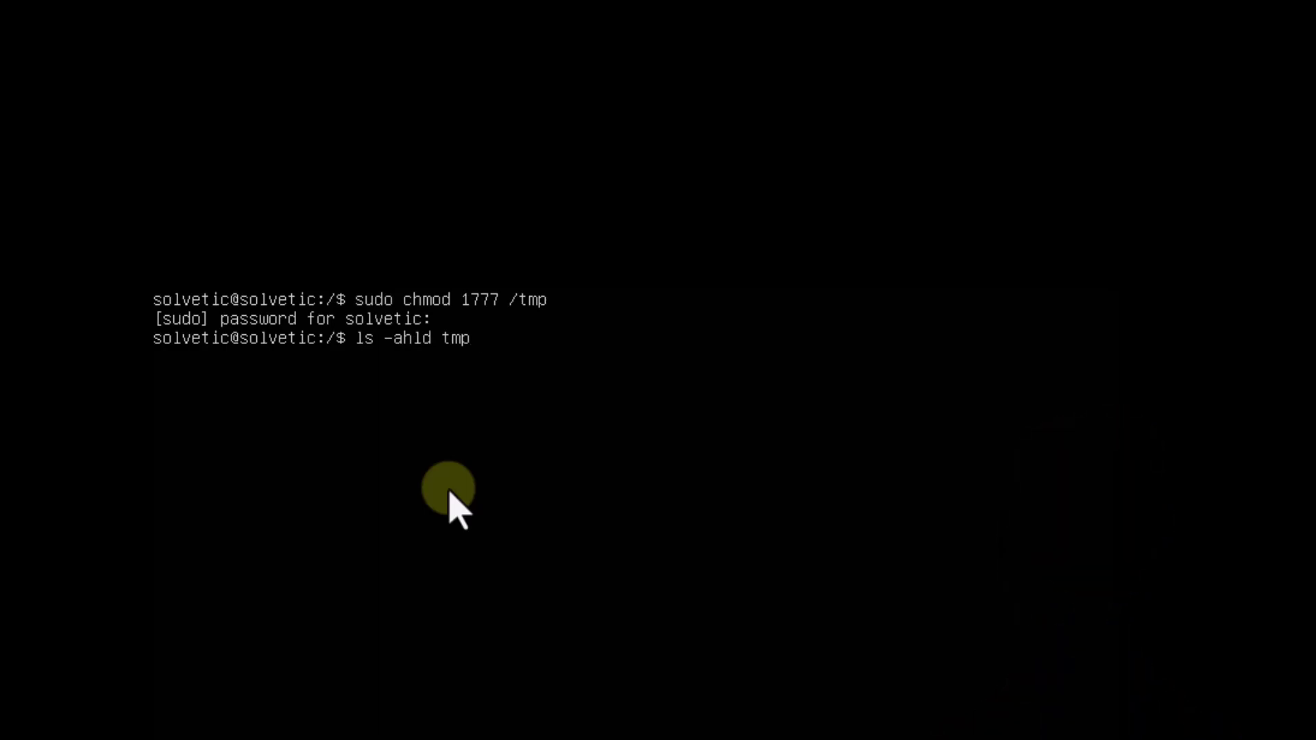
pyautogui.press('Return')
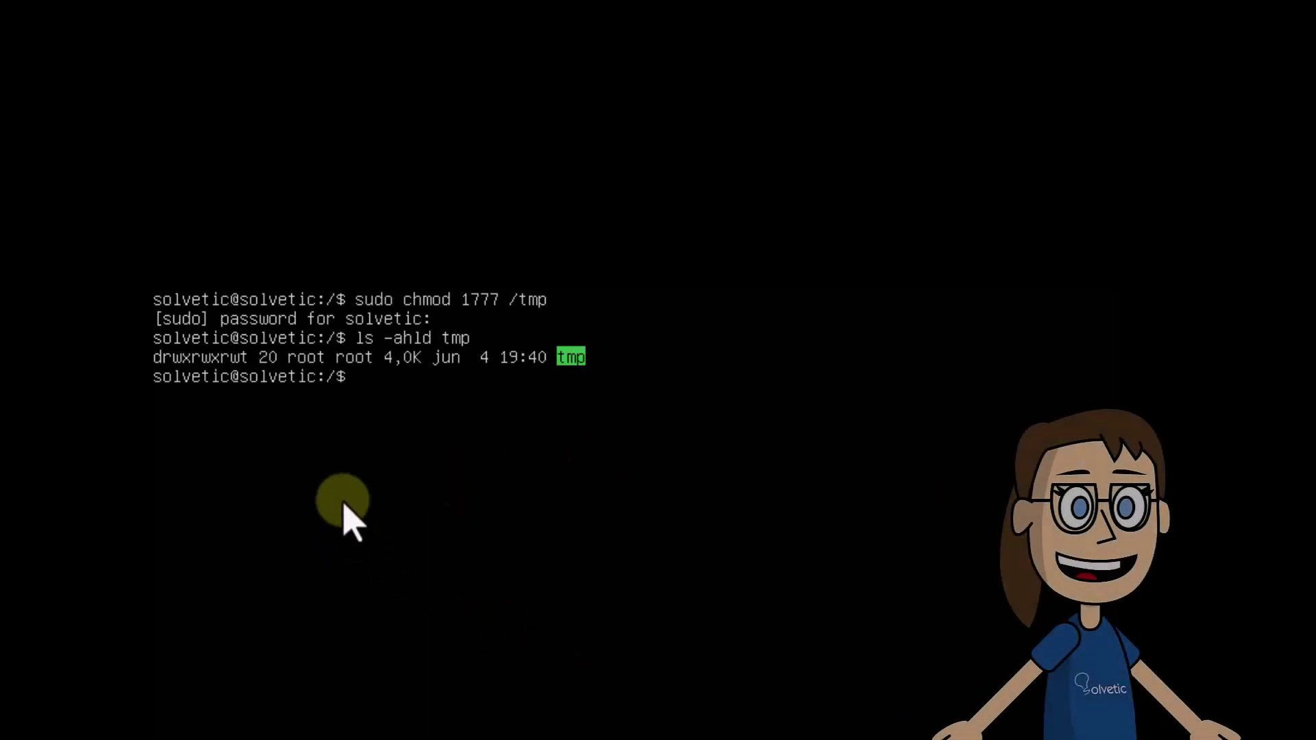
# Clear the screen and start entering the sudo dpkg-reconfigure gdm3 command.
pyautogui.write('clear')
pyautogui.press('Return')
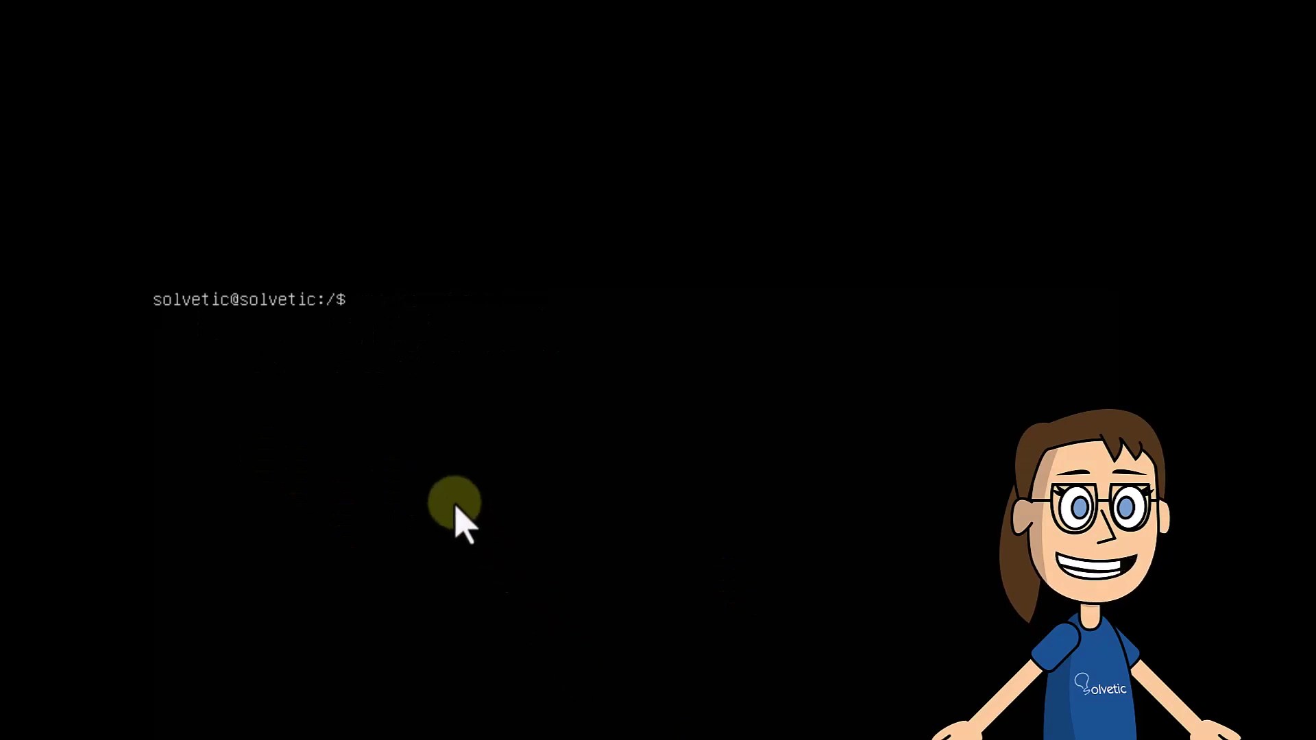
pyautogui.write('sudo ')
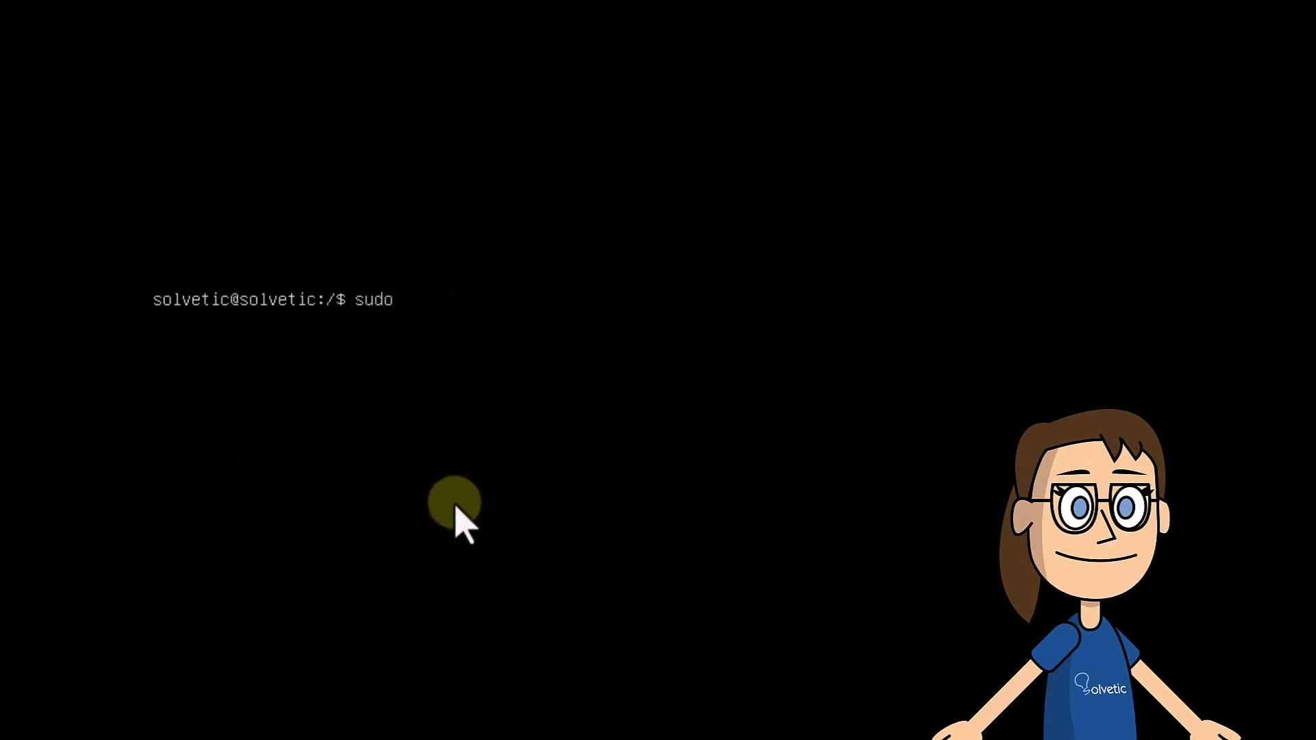
pyautogui.write('dpkg-reconfiu')
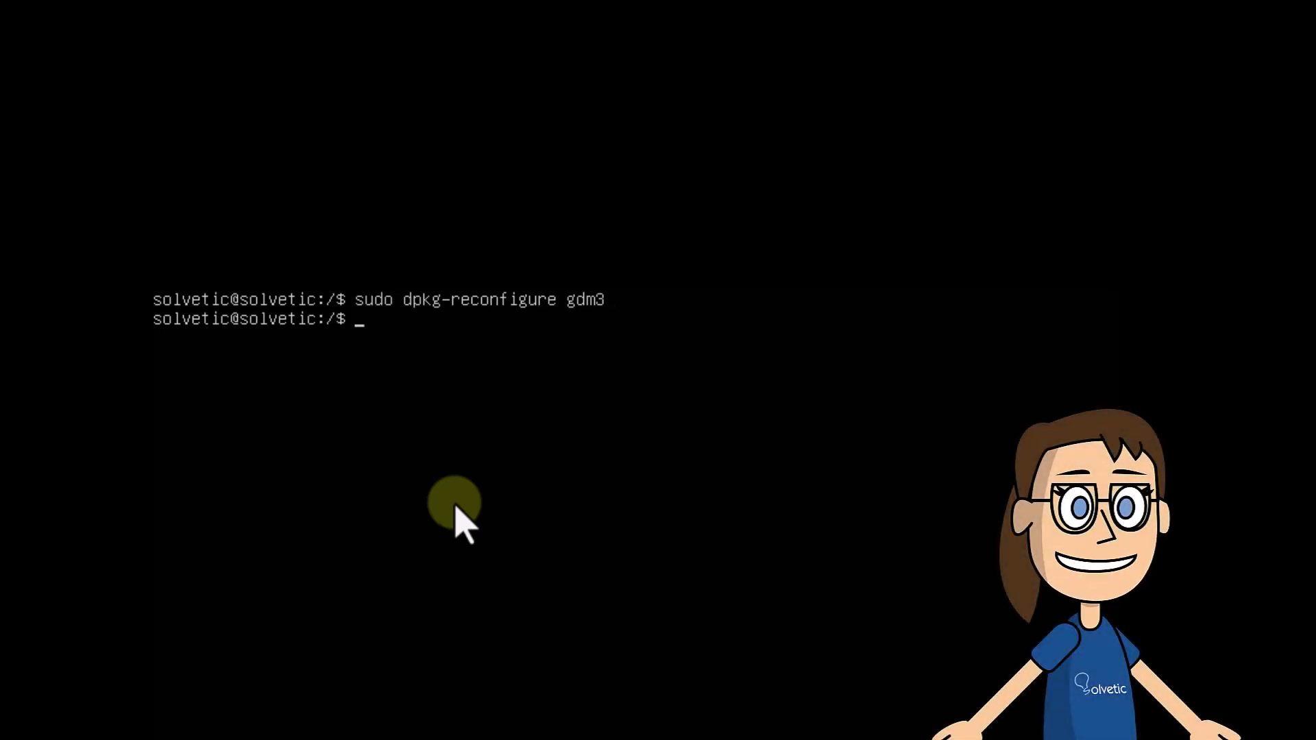
# Clear the screen, run sudo apt purge gdm3, and confirm the removal with Y.
pyautogui.write('clear')
pyautogui.press('Return')
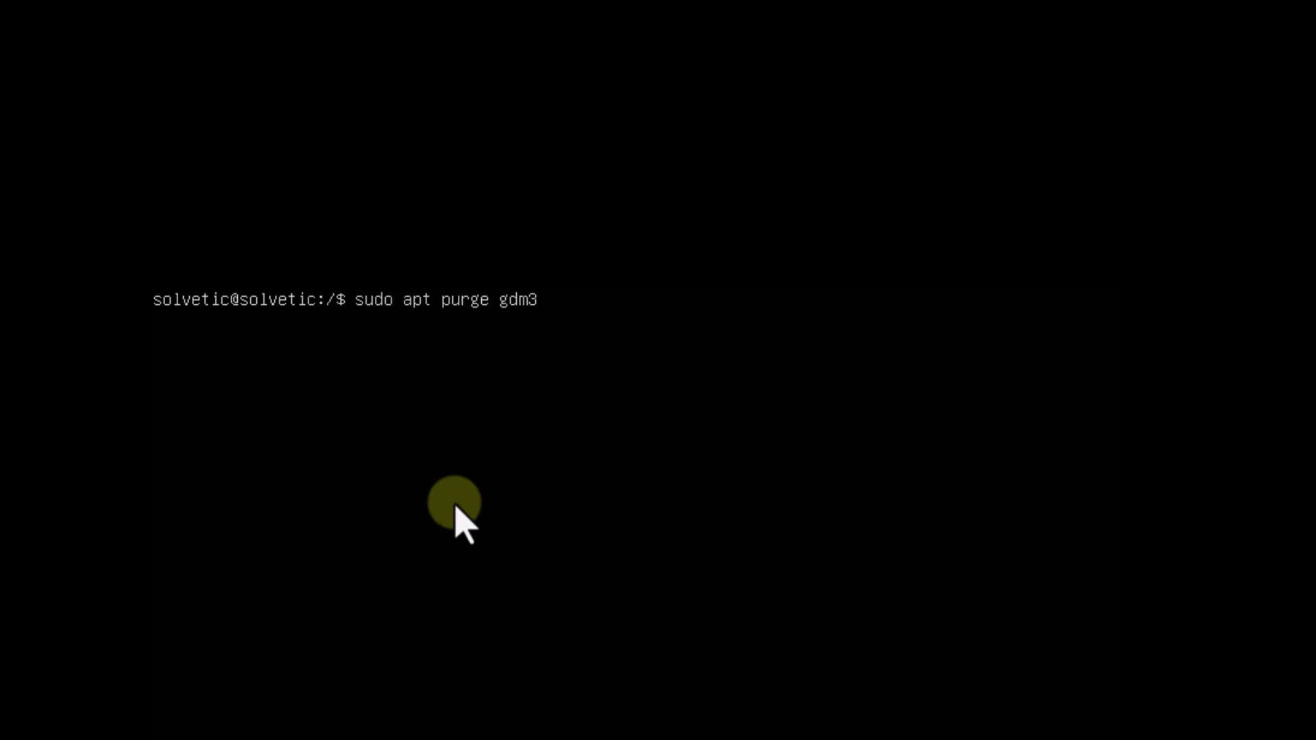
pyautogui.press('Return')
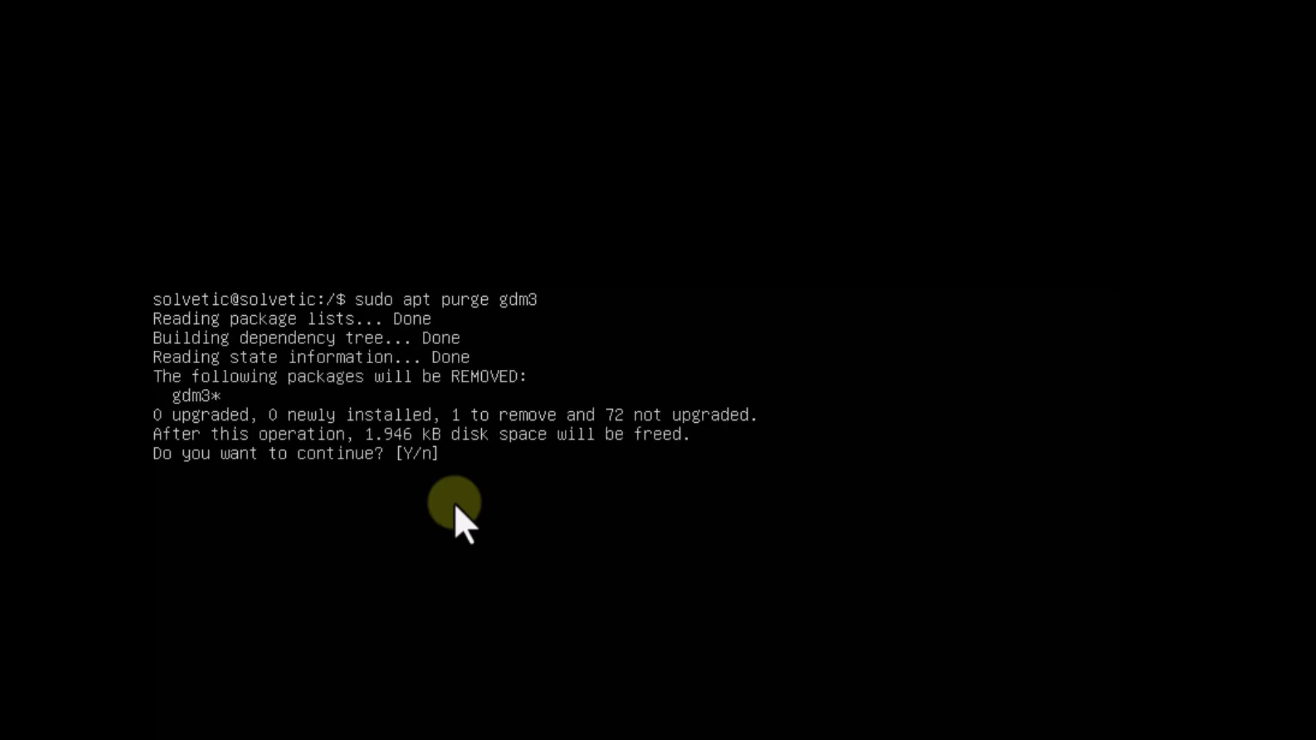
pyautogui.write('Y')
pyautogui.press('Return')
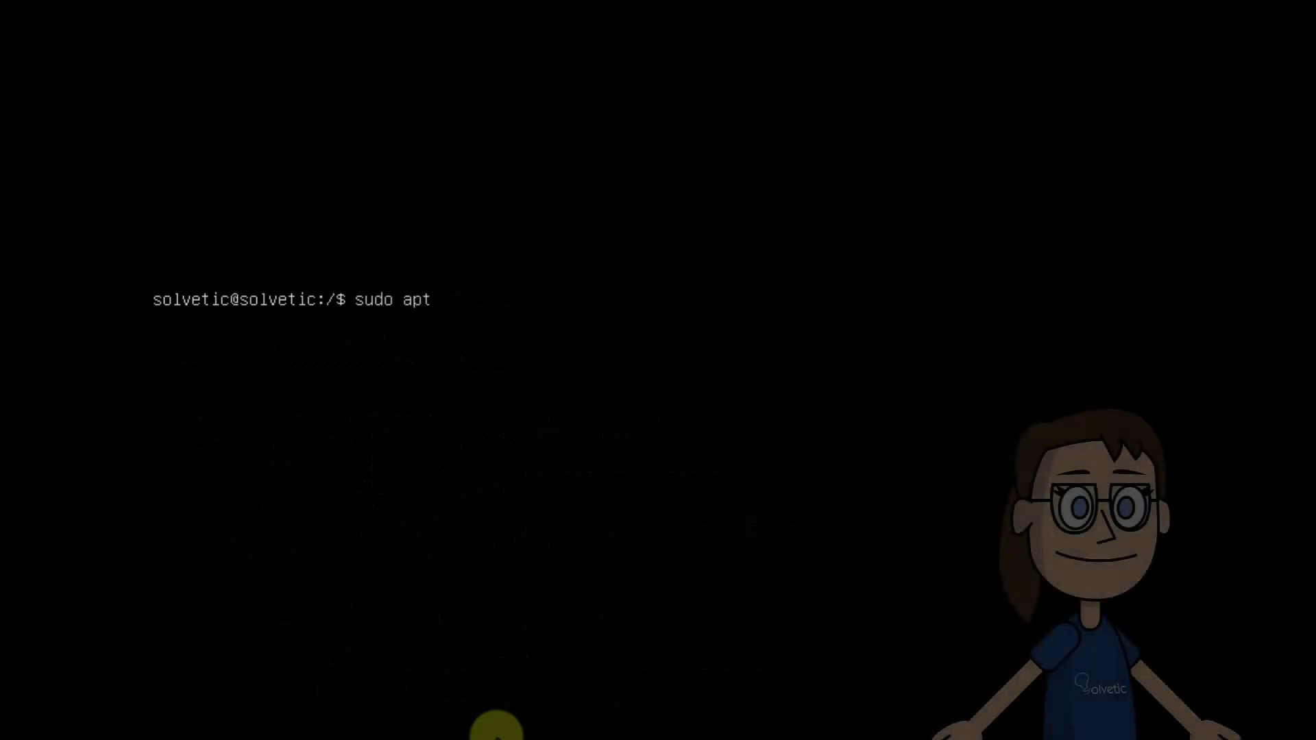
# Run sudo apt install gdm3 to reinstall gdm3 version 42.0-1ubuntu7.22.04.2.
pyautogui.write('install gd')
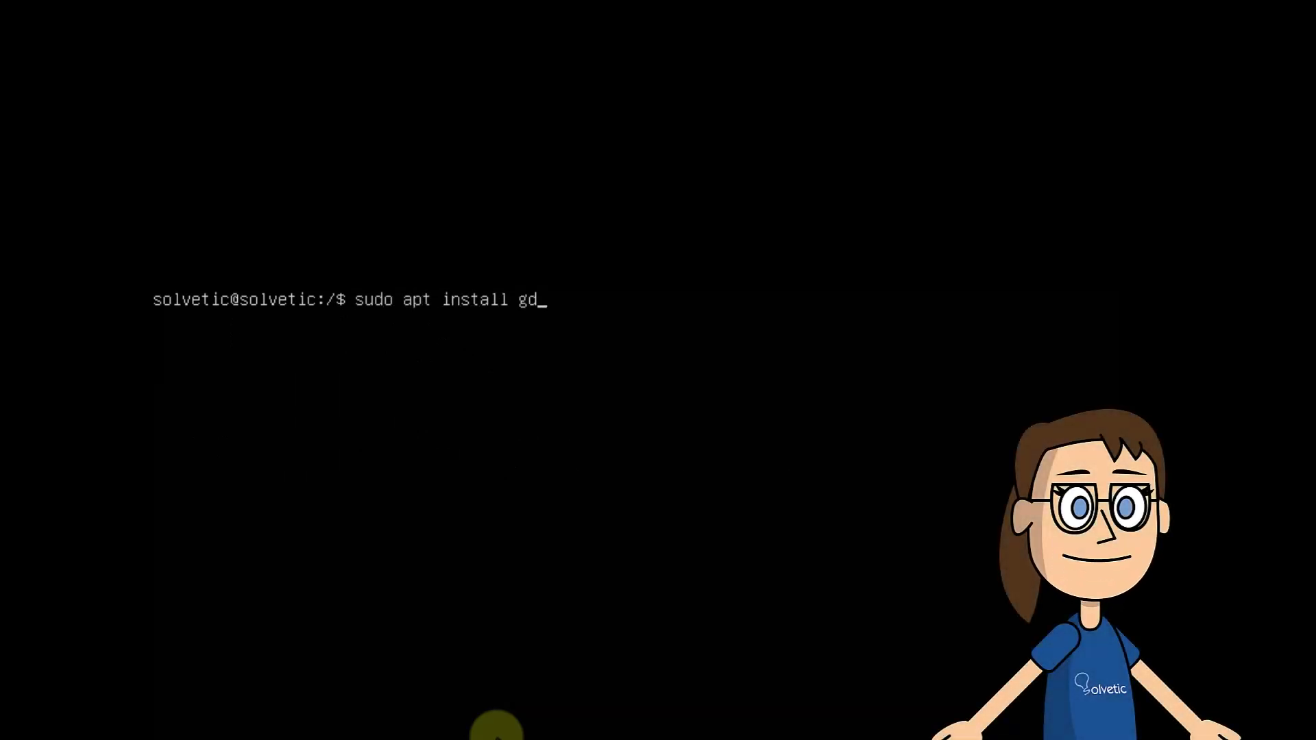
pyautogui.write('m')
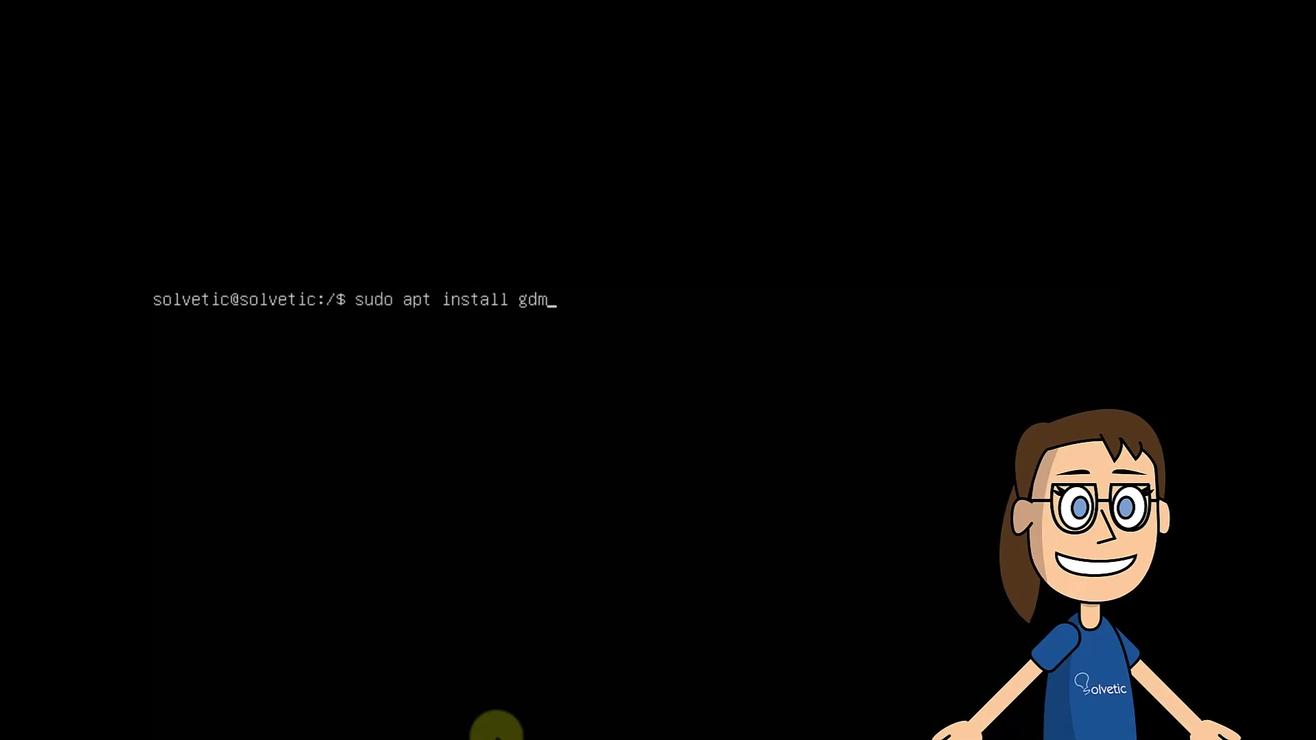
pyautogui.write('3')
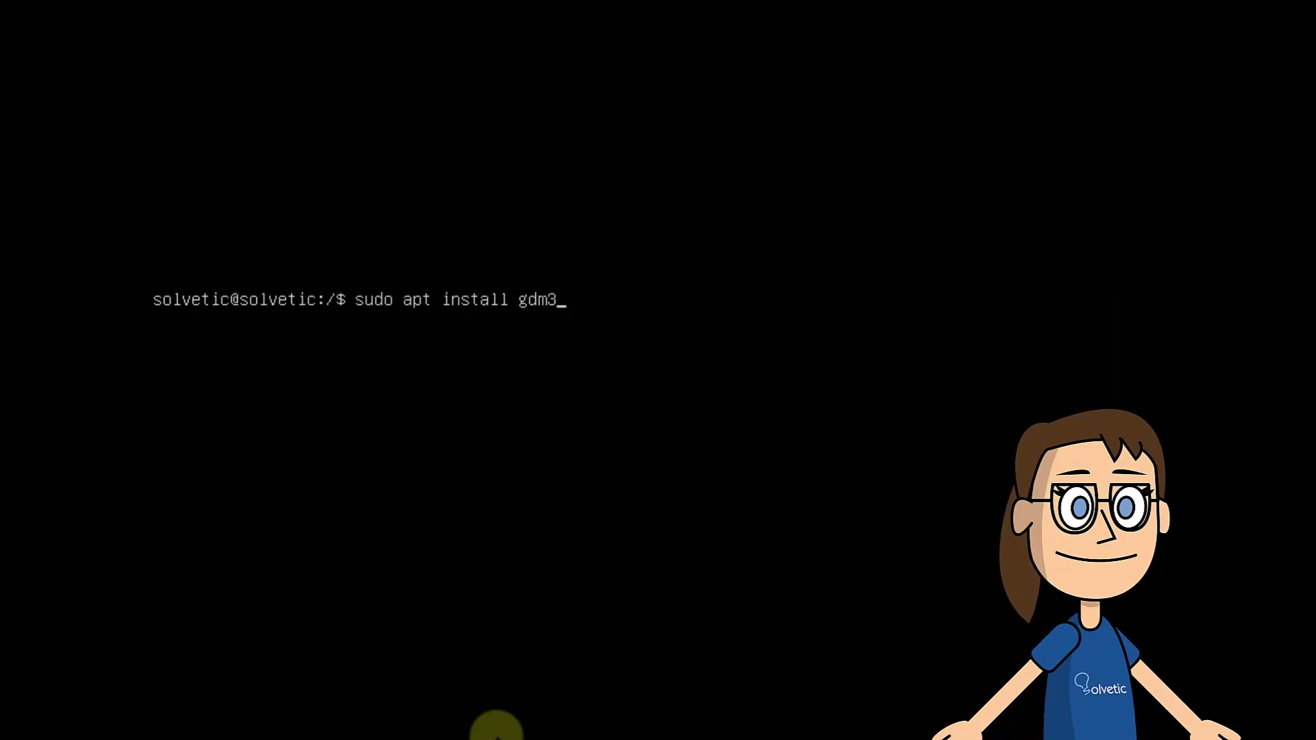
pyautogui.press('Return')
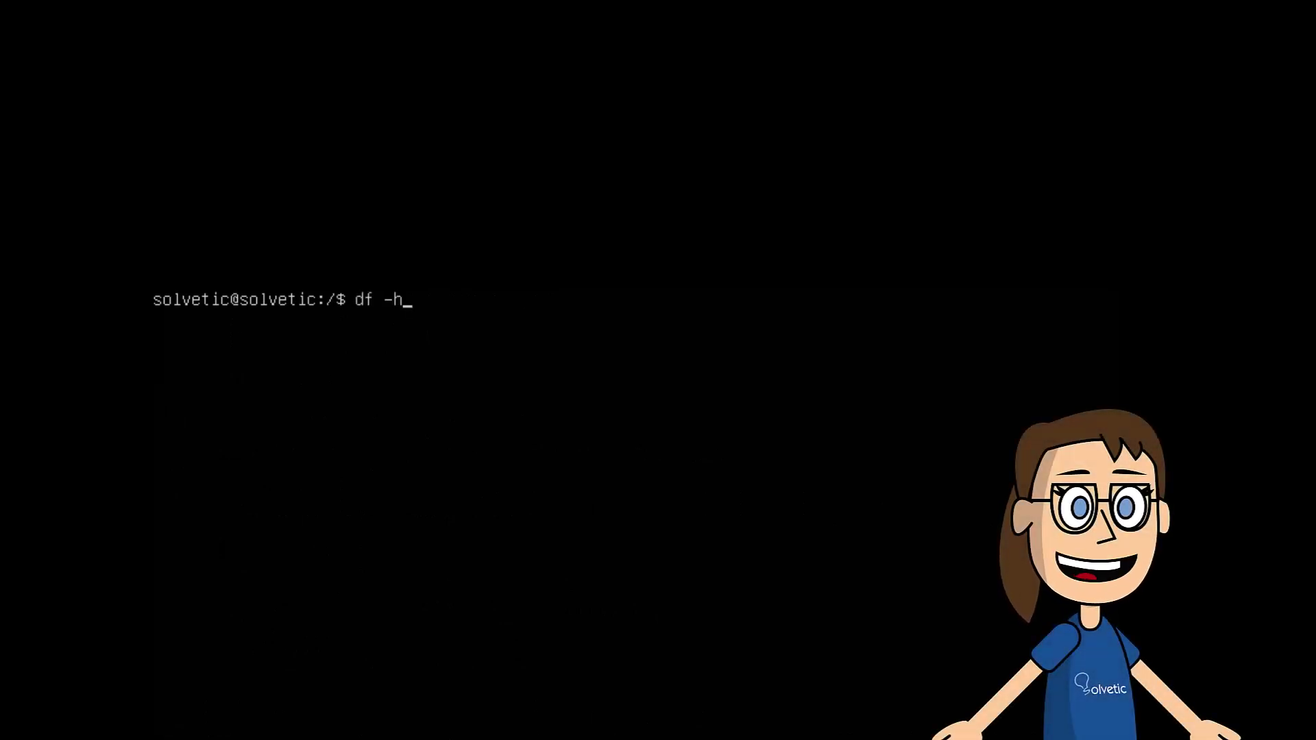
# Show filesystem disk usage with df -h, clear the screen, then reboot the machine.
pyautogui.press('Return')
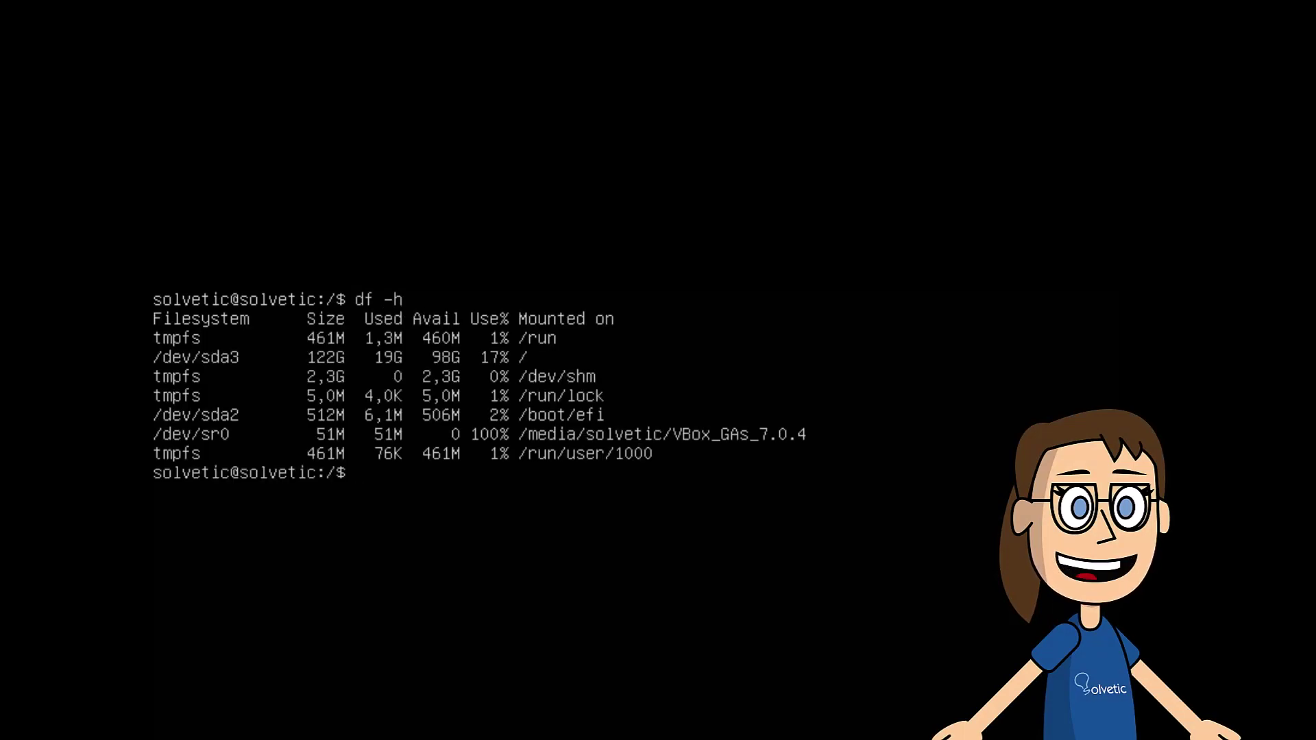
pyautogui.write('clear')
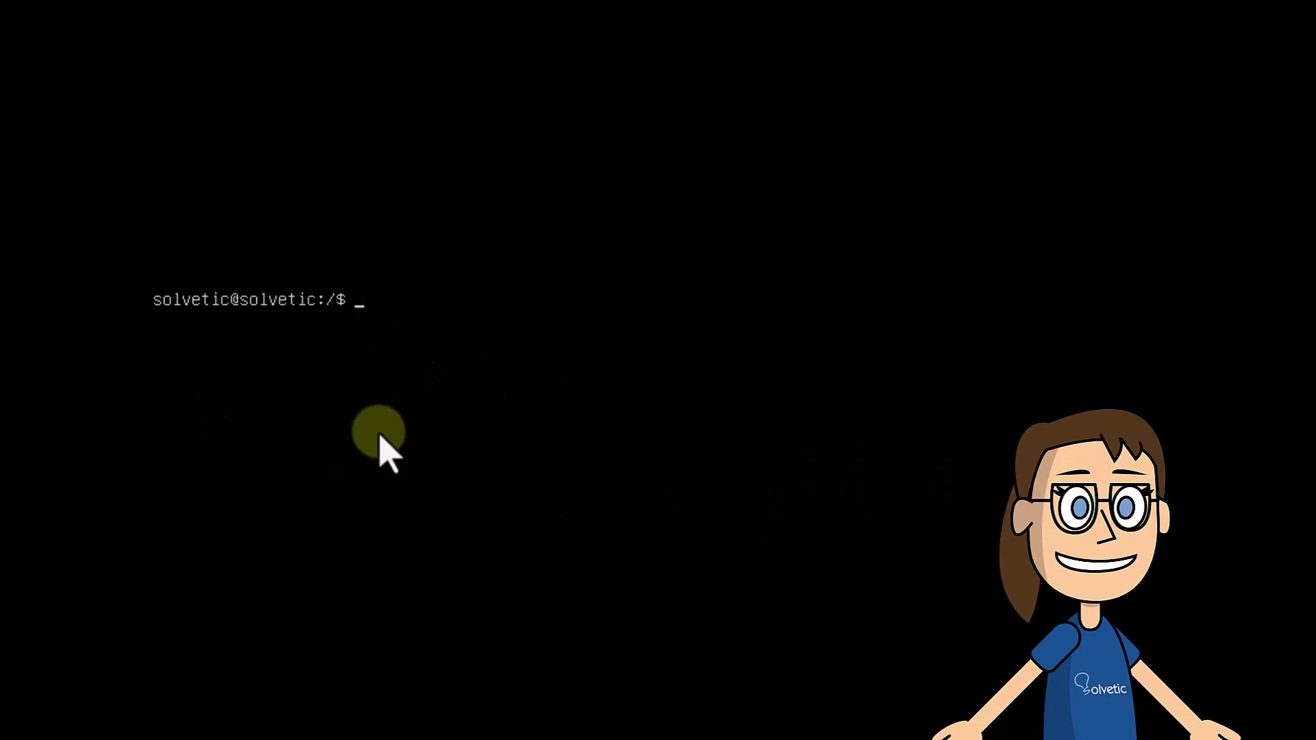
pyautogui.write('REBOOT')
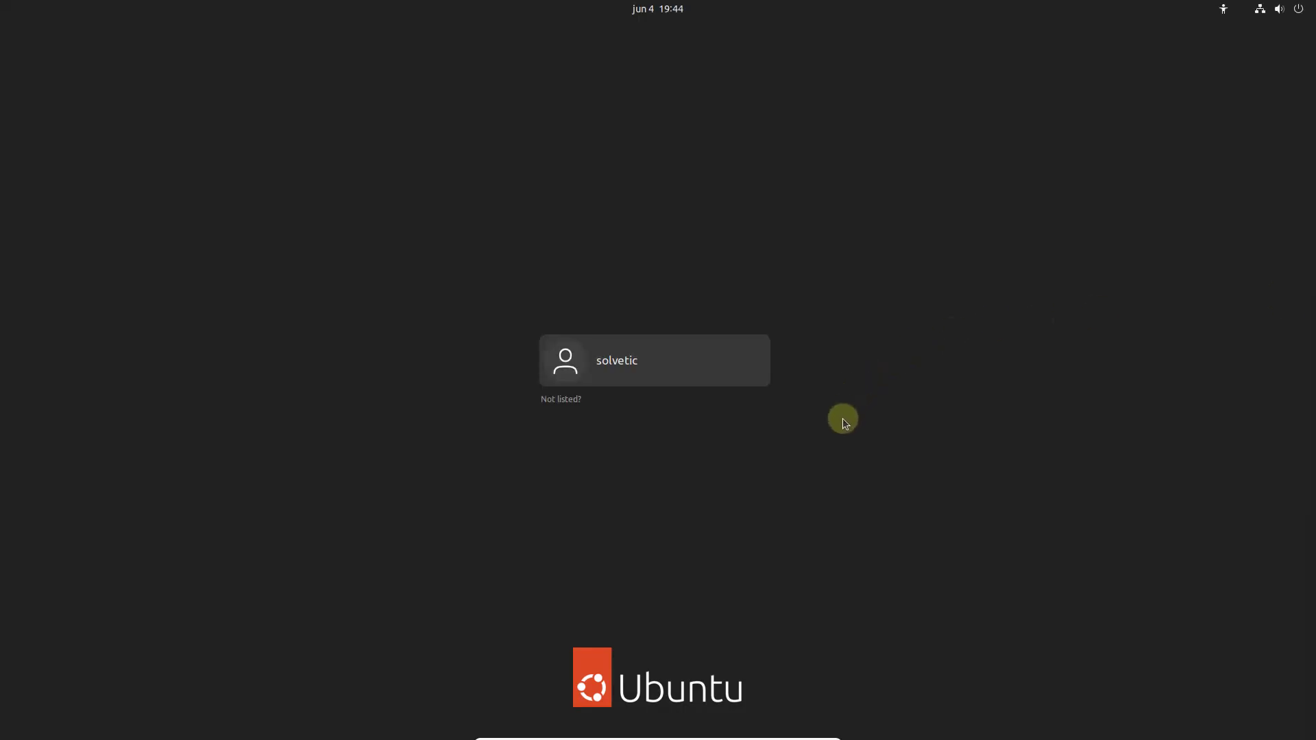
# Select the single user account on the GDM login screen and sign in with its password.
pyautogui.click(686, 361)
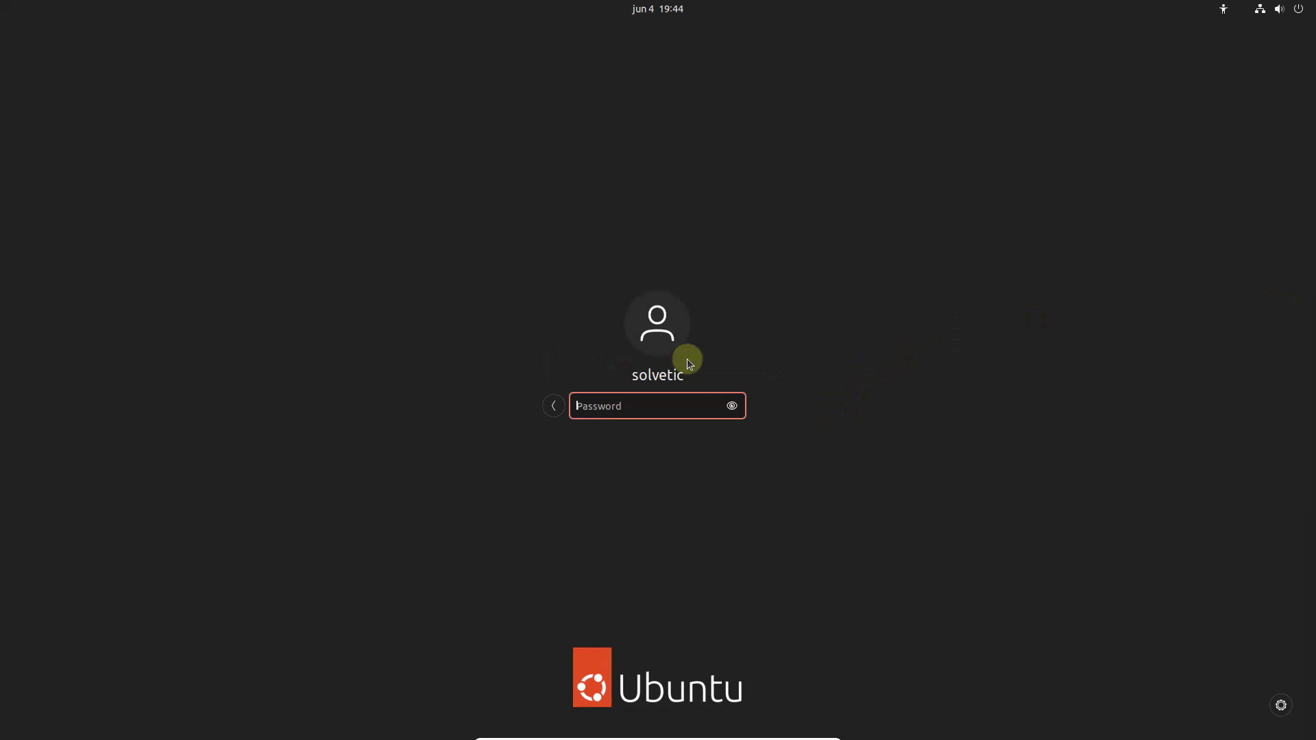
pyautogui.write('*********')
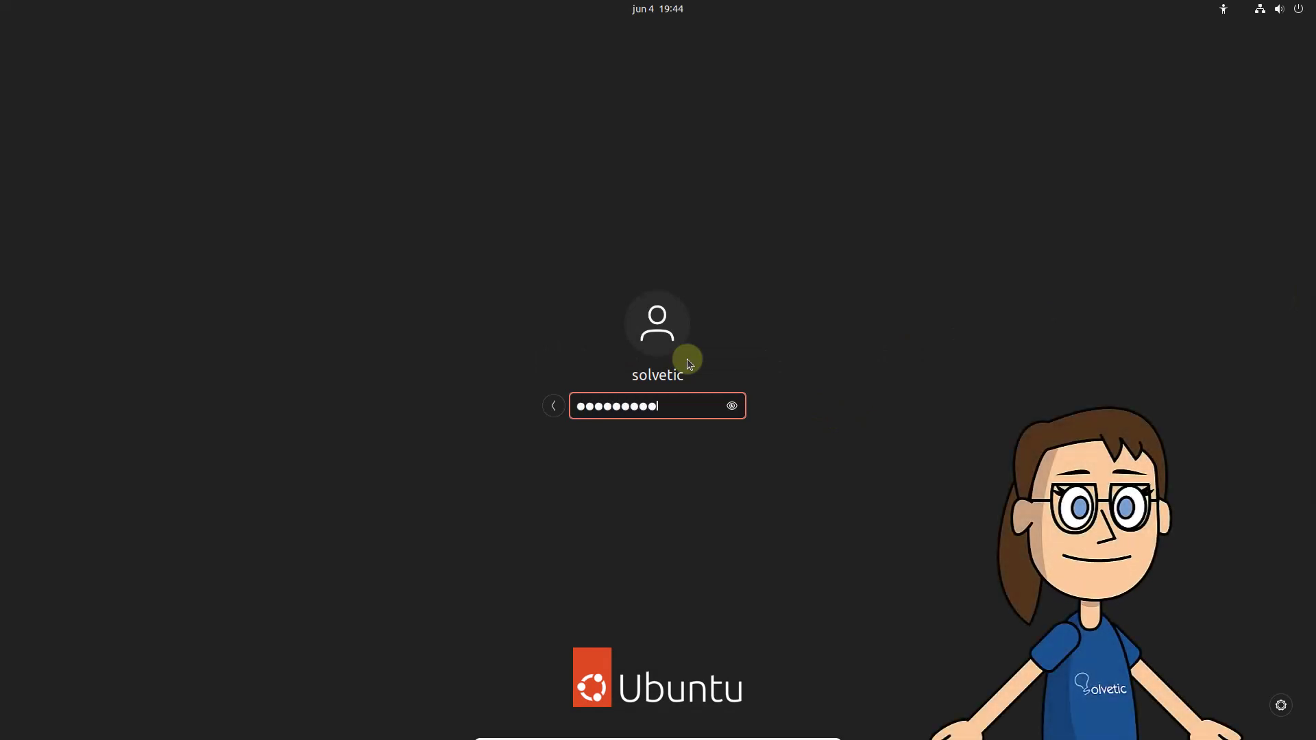
pyautogui.write('**')
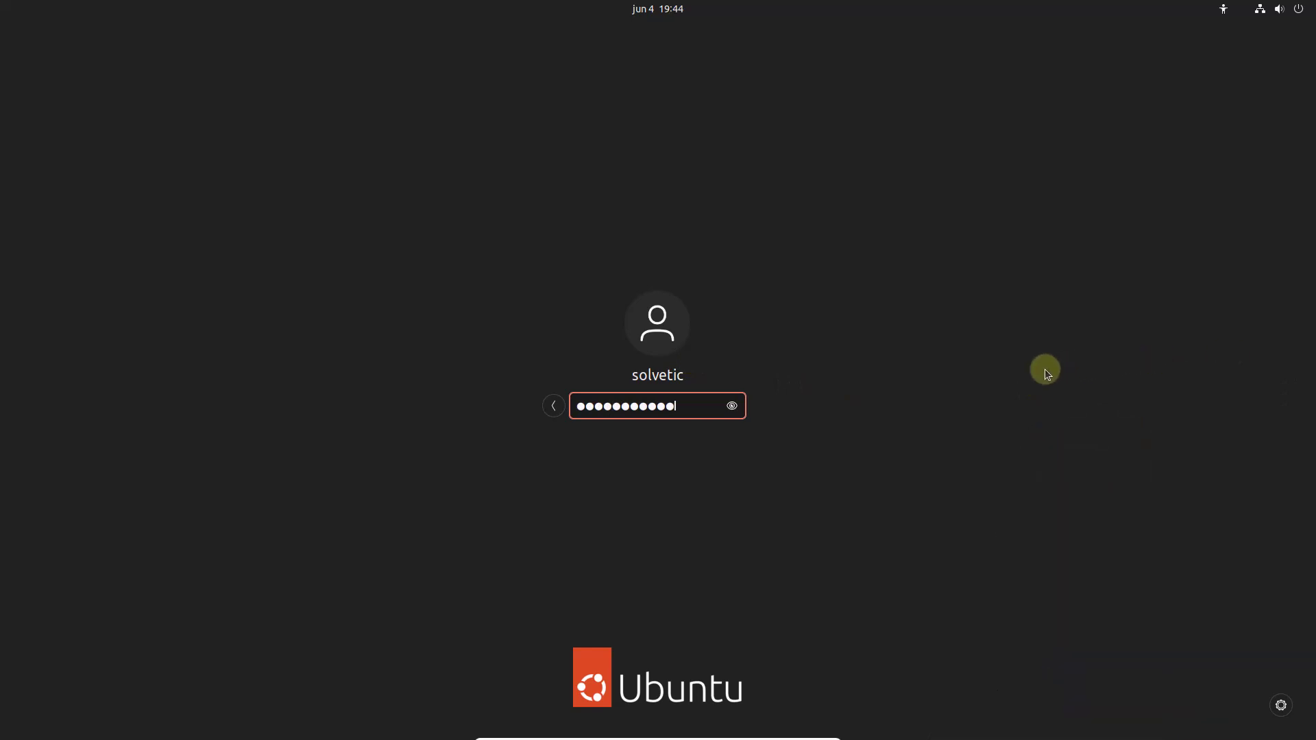
pyautogui.press('Return')
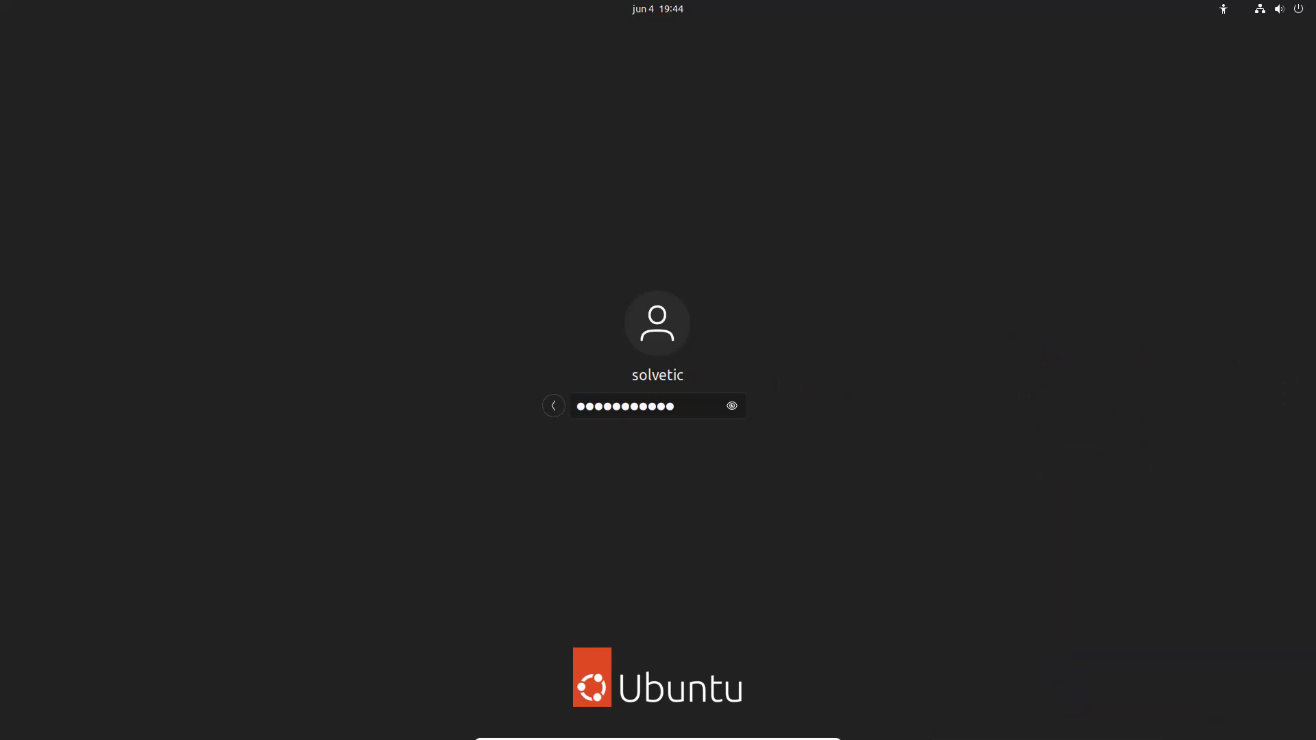